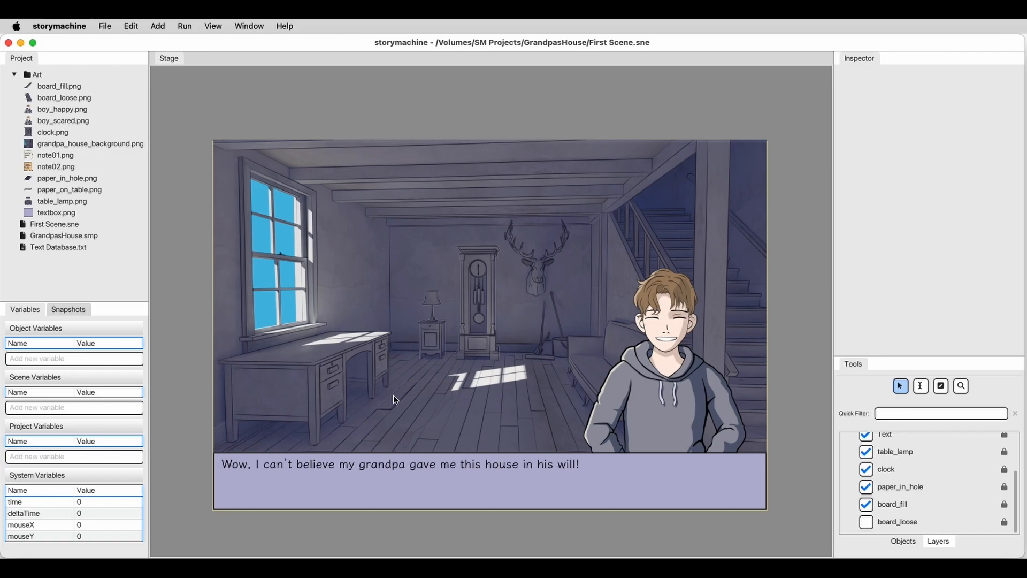
Step: Play the scene, trigger the loose floorboard beside the desk, and stop playback
{"action": "key", "text": "super+r"}
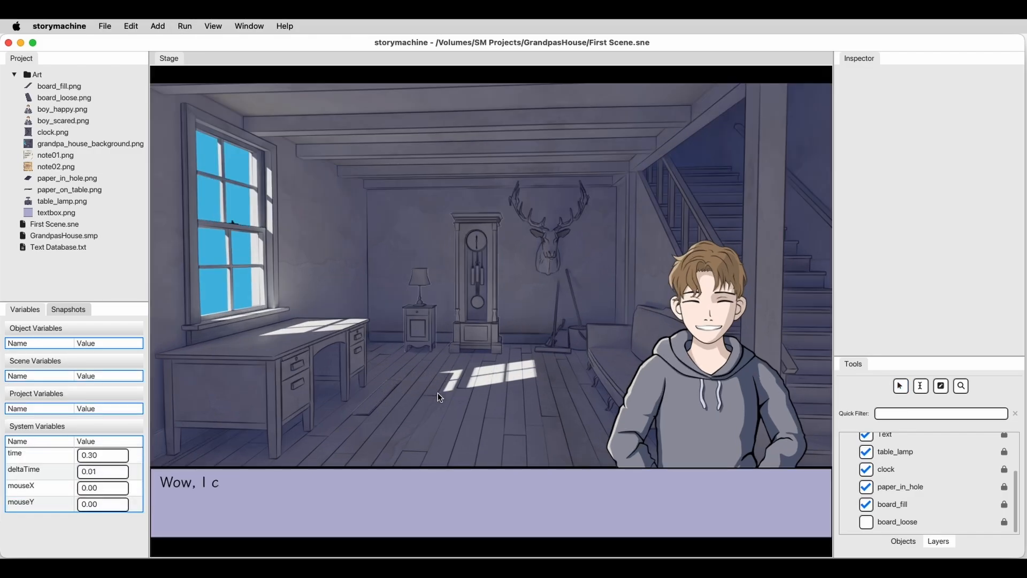
{"action": "left_click", "coordinate": [383, 396]}
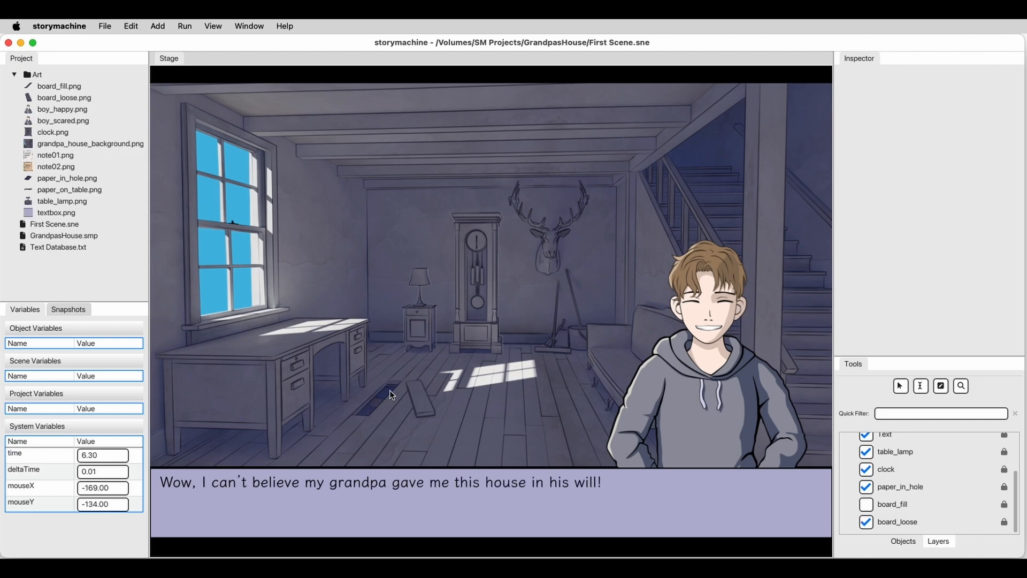
{"action": "key", "text": "super+period"}
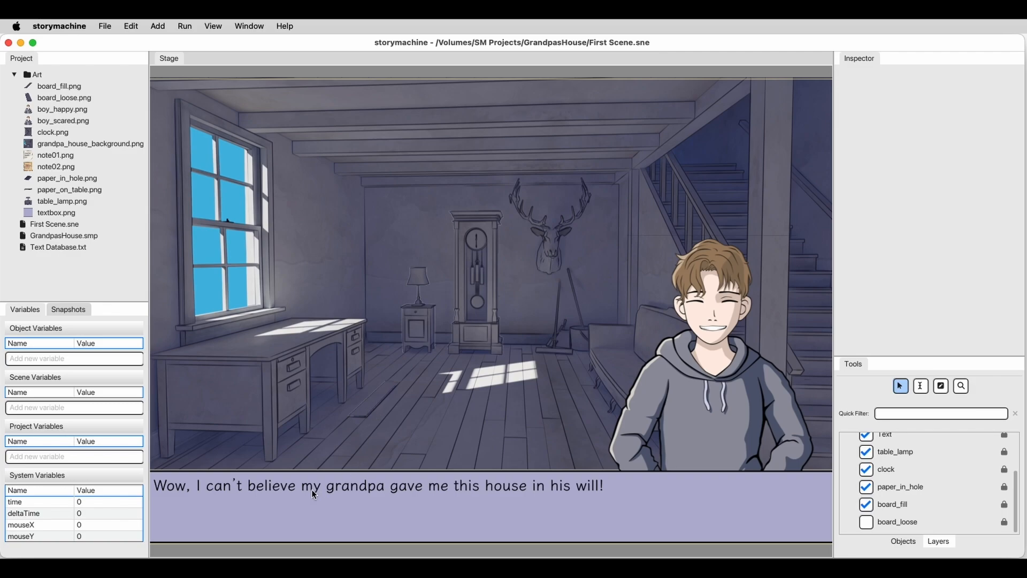
Step: Place the paper_on_table.png image on top of the desk below the window
{"action": "scroll", "coordinate": [416, 409], "scroll_direction": "down", "scroll_amount": 3}
{"action": "scroll", "coordinate": [449, 374], "scroll_direction": "up", "scroll_amount": 1}
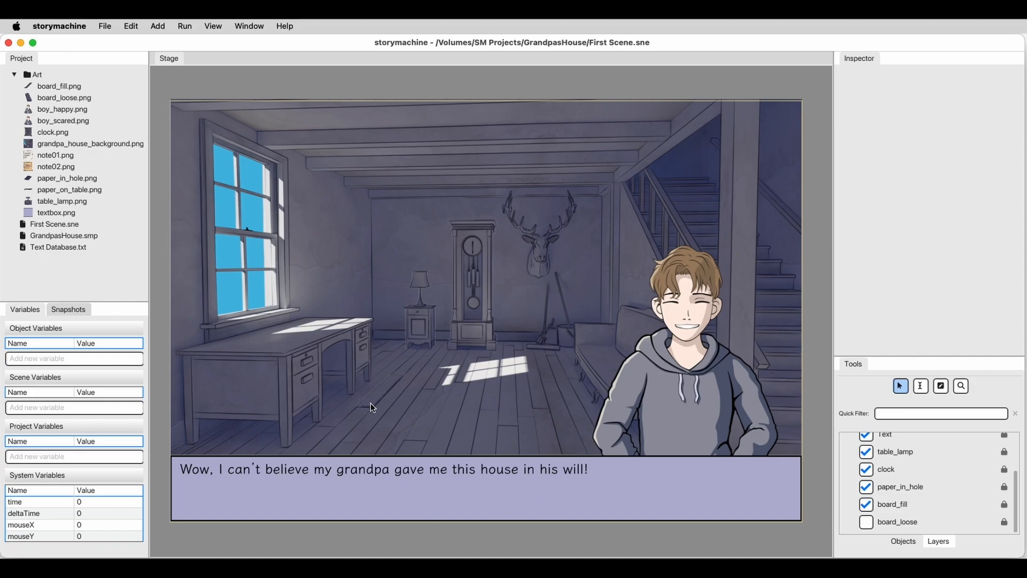
{"action": "left_click", "coordinate": [74, 190]}
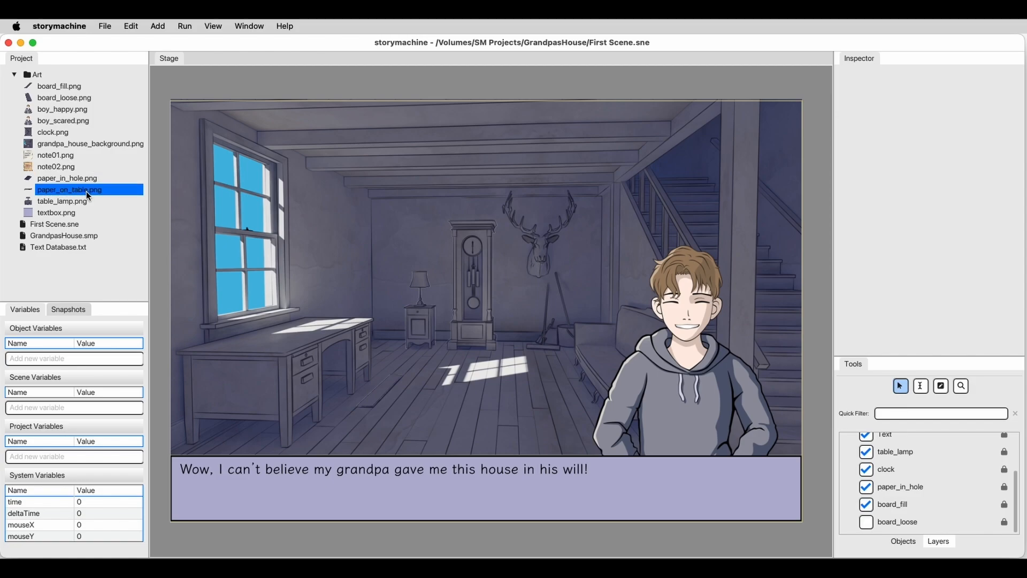
{"action": "left_click_drag", "start_coordinate": [79, 190], "coordinate": [282, 342]}
{"action": "scroll", "coordinate": [290, 340], "scroll_direction": "up", "scroll_amount": 2}
{"action": "scroll", "coordinate": [290, 339], "scroll_direction": "up", "scroll_amount": 2}
{"action": "scroll", "coordinate": [439, 378], "scroll_direction": "down", "scroll_amount": 5}
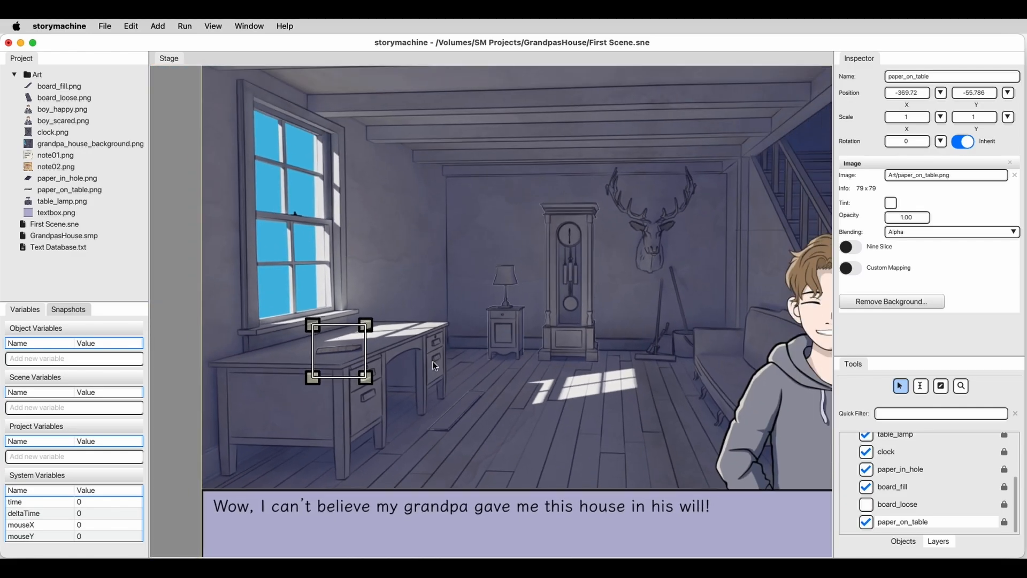
{"action": "scroll", "coordinate": [486, 342], "scroll_direction": "up", "scroll_amount": 1}
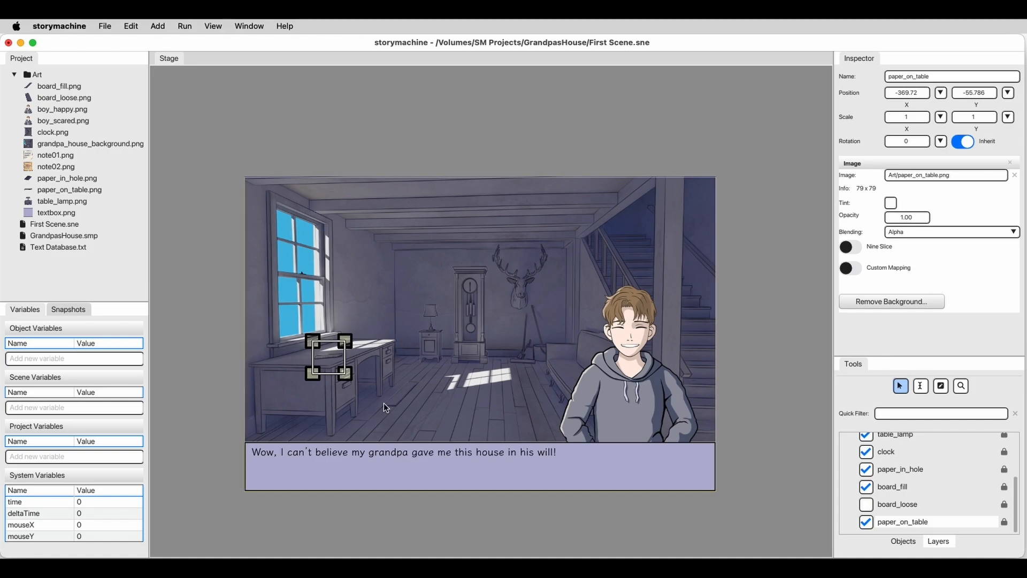
{"action": "scroll", "coordinate": [387, 402], "scroll_direction": "up", "scroll_amount": 1}
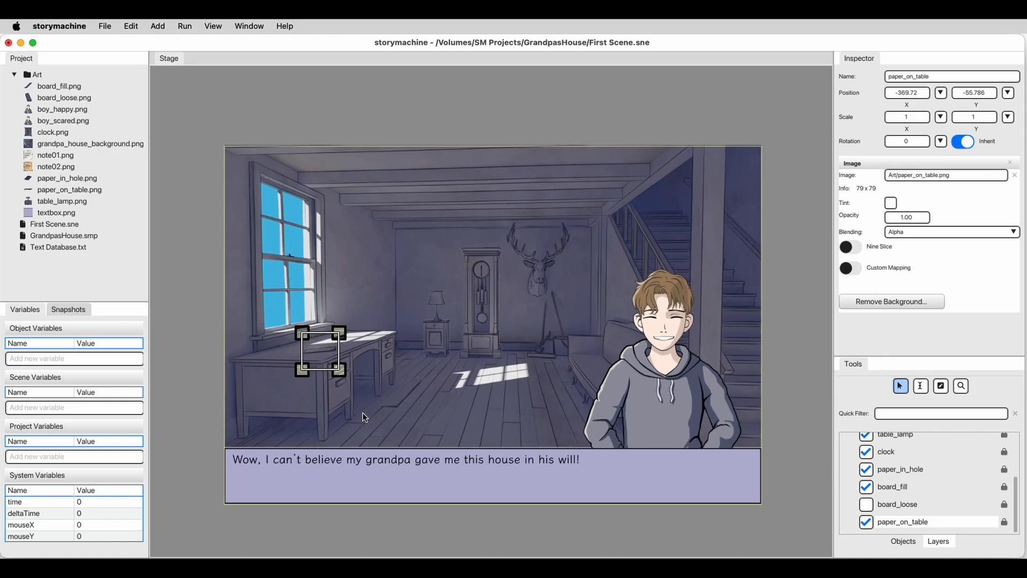
Step: Place the note01.png image in the middle of the scene and set its X position to 0
{"action": "left_click", "coordinate": [122, 250]}
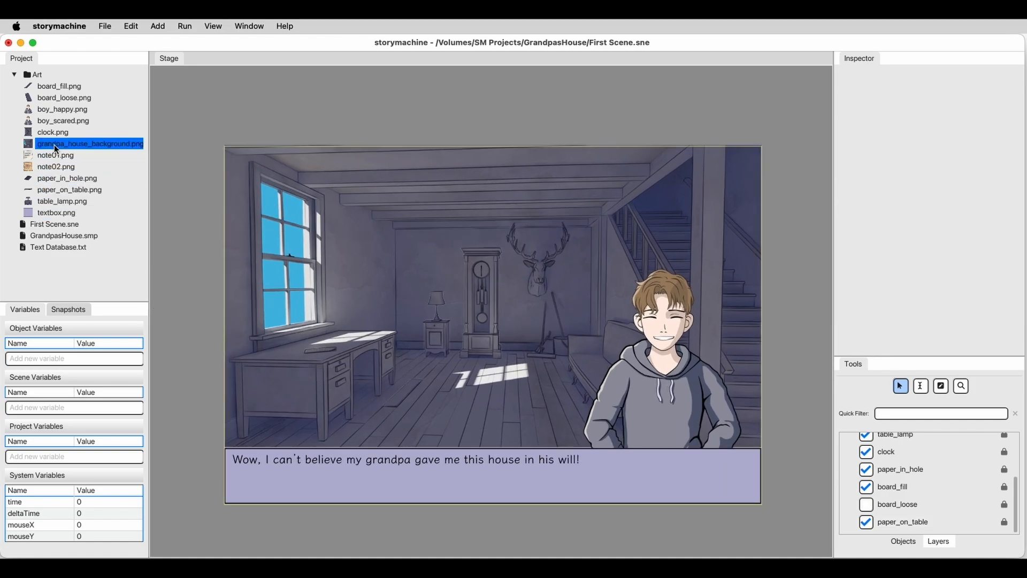
{"action": "left_click_drag", "start_coordinate": [46, 154], "coordinate": [503, 305]}
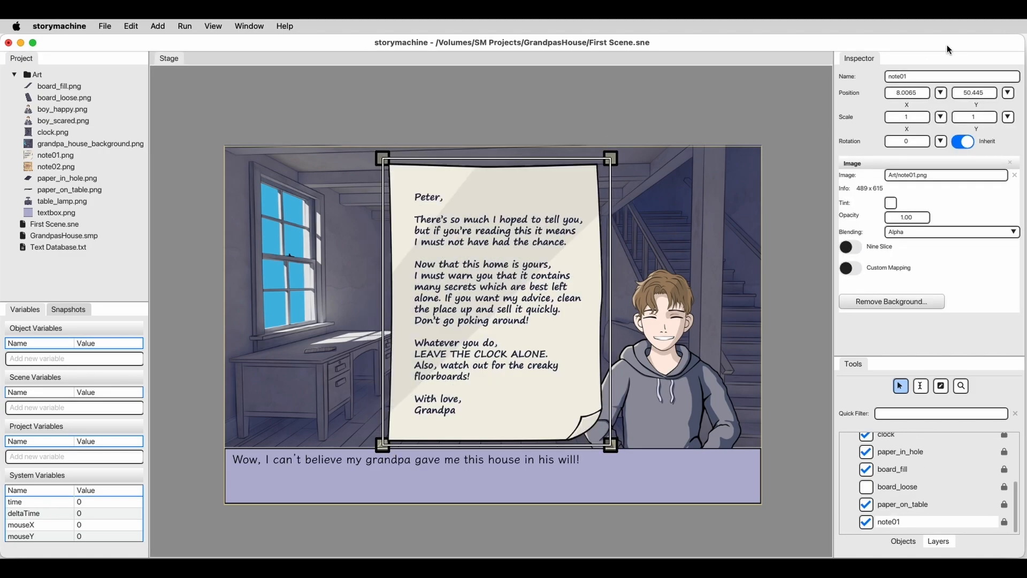
{"action": "double_click", "coordinate": [901, 94]}
{"action": "type", "text": "0"}
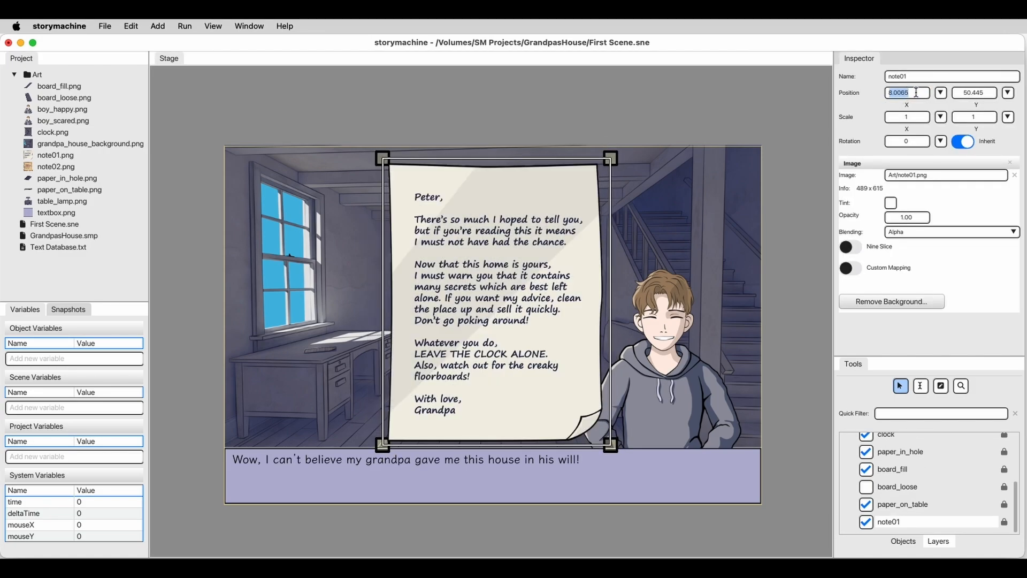
{"action": "key", "text": "Return"}
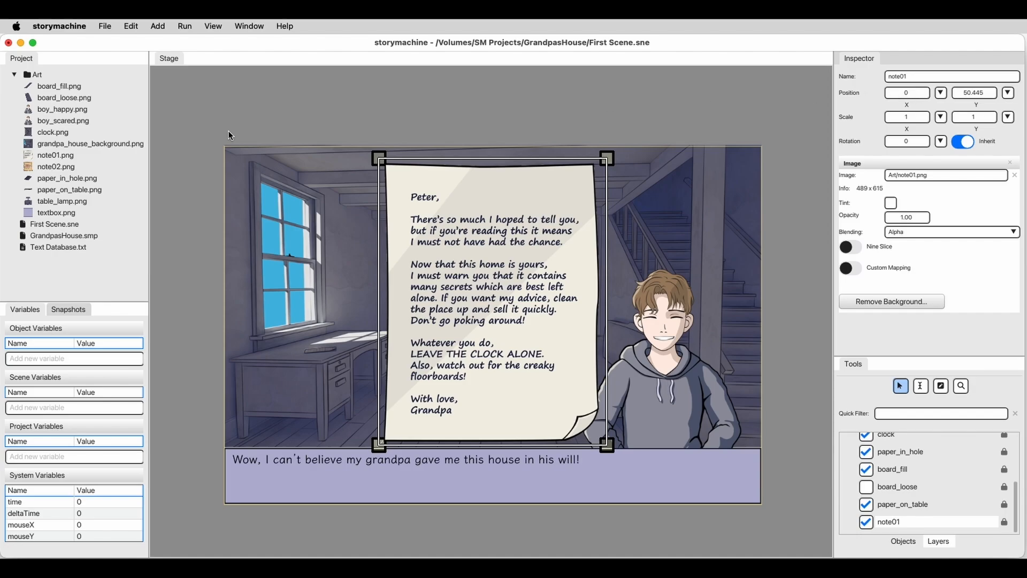
Step: Place the note02.png image over the first note and set its X position to 0
{"action": "left_click_drag", "start_coordinate": [59, 167], "coordinate": [496, 303]}
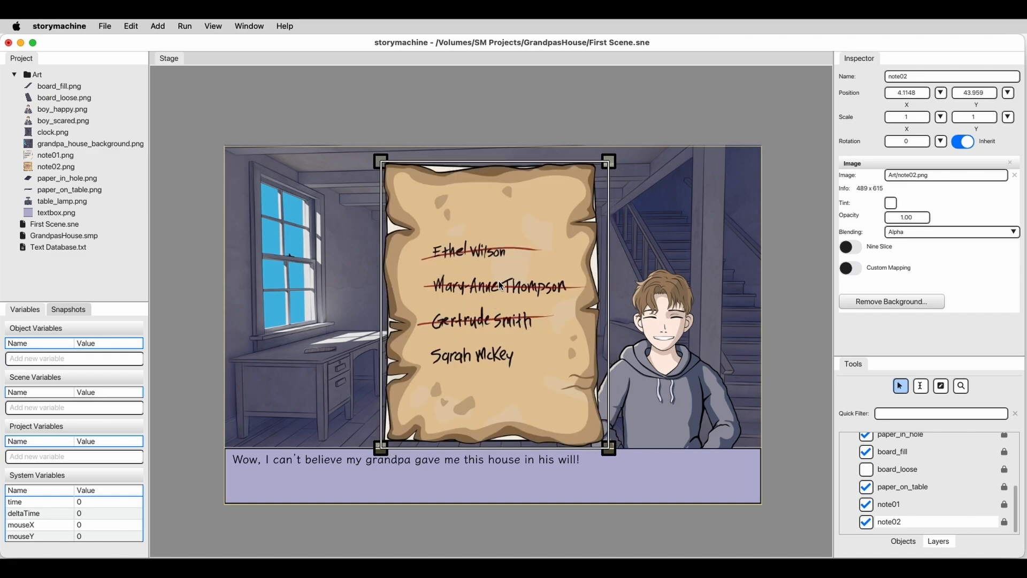
{"action": "left_click", "coordinate": [907, 93]}
{"action": "type", "text": "0"}
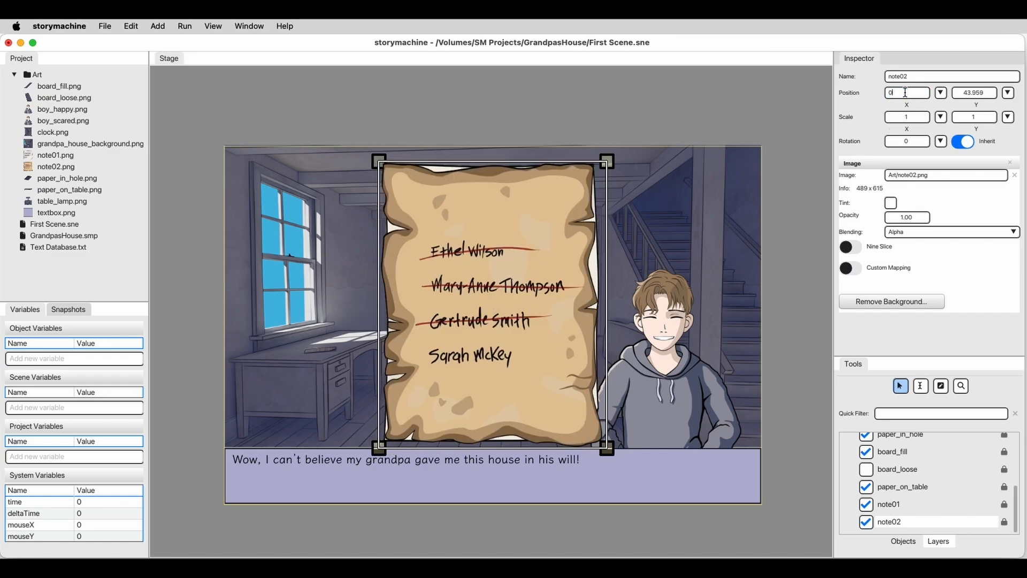
{"action": "key", "text": "Return"}
Step: Hide the note01 and note02 layers so neither note shows at the start of the scene
{"action": "left_click", "coordinate": [866, 505]}
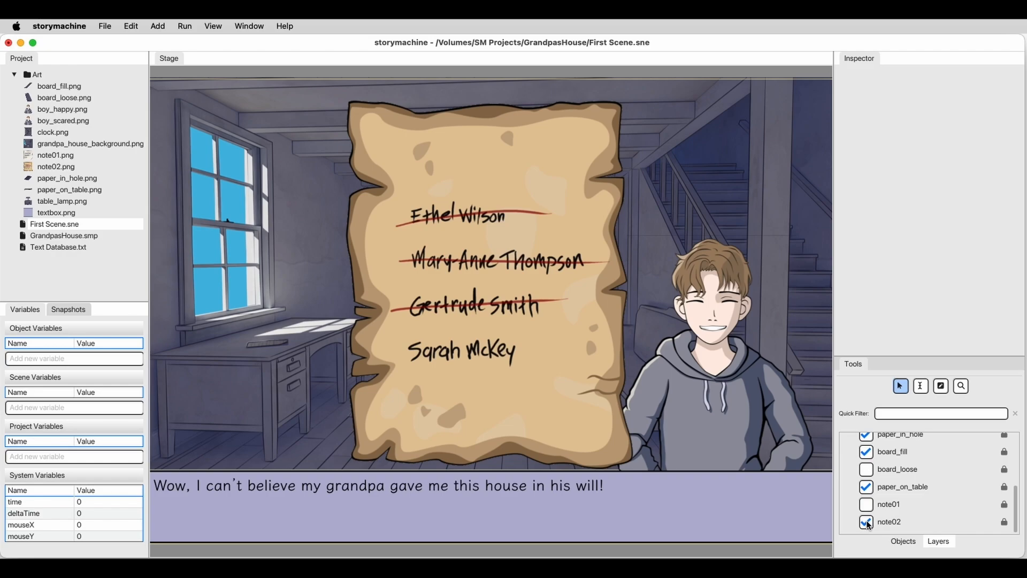
{"action": "left_click", "coordinate": [866, 522]}
{"action": "left_click", "coordinate": [881, 517]}
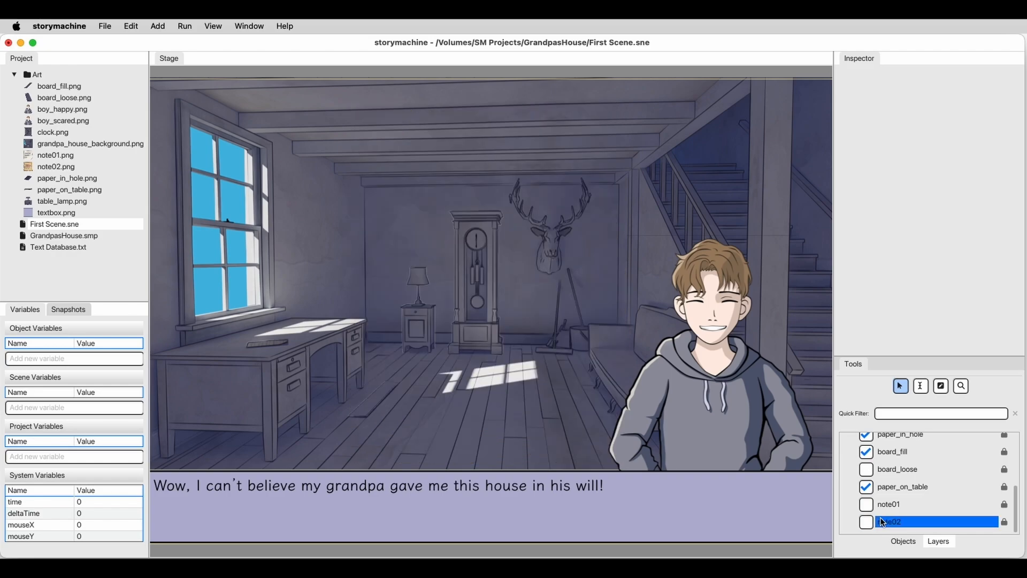
{"action": "left_click", "coordinate": [886, 502]}
{"action": "left_click", "coordinate": [891, 517]}
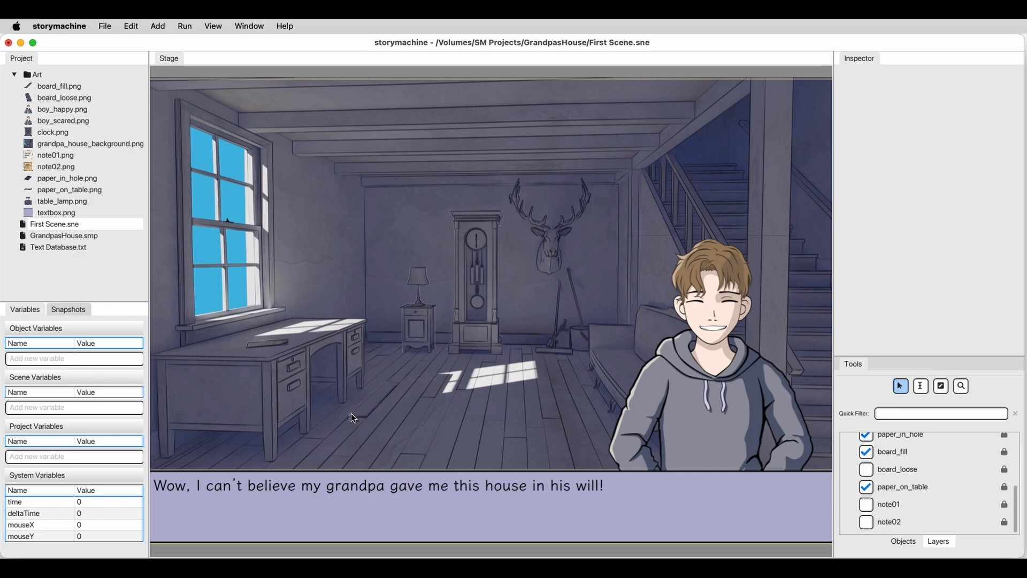
Step: Add a Clickable component to the paper_on_table object on the desk
{"action": "left_click", "coordinate": [272, 342]}
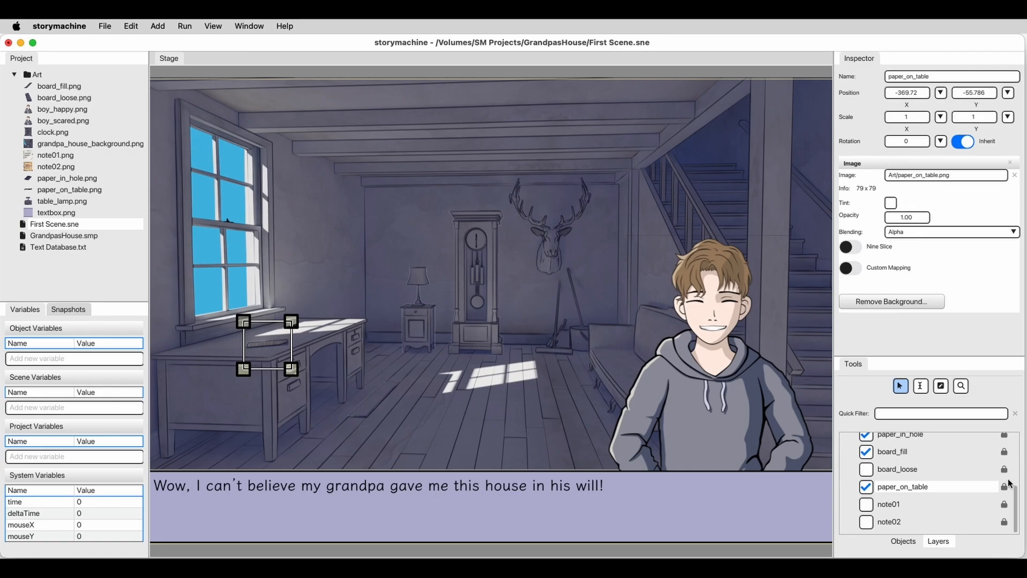
{"action": "left_click", "coordinate": [159, 25]}
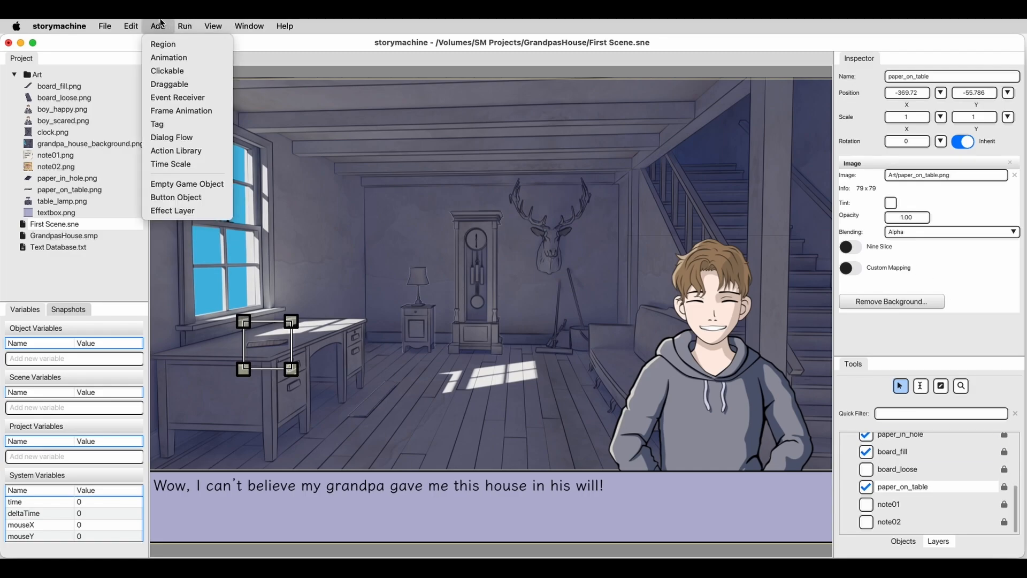
{"action": "left_click", "coordinate": [167, 70]}
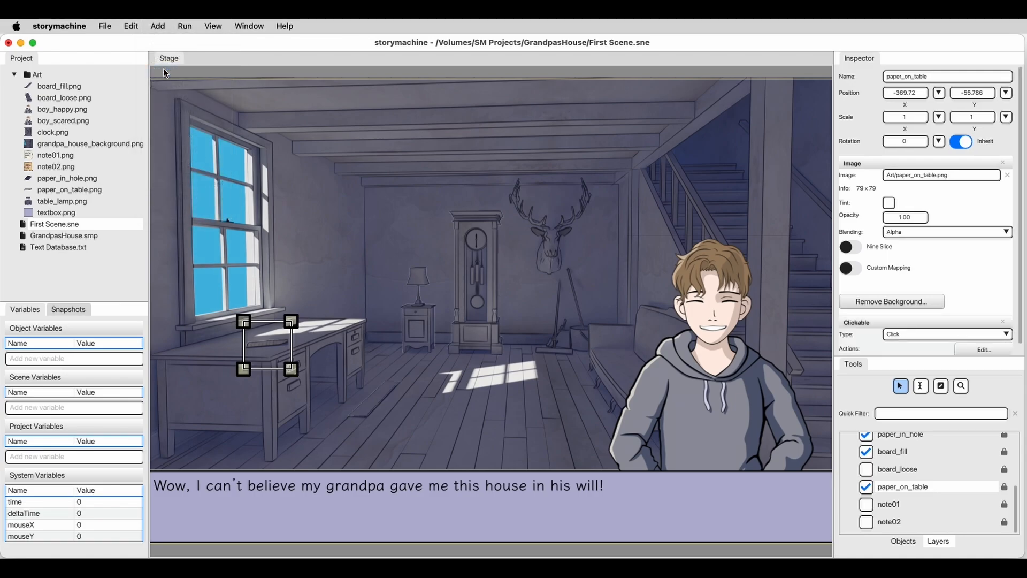
Step: Open the Clickable's actions for paper_on_table and add two Enable / Disable actions
{"action": "scroll", "coordinate": [958, 305], "scroll_direction": "down", "scroll_amount": 1}
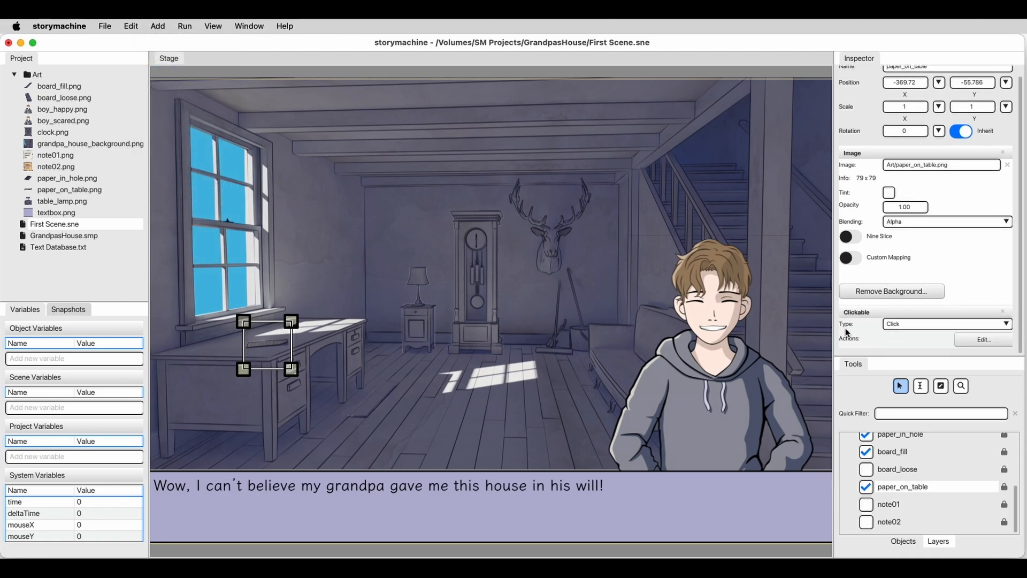
{"action": "left_click", "coordinate": [987, 339]}
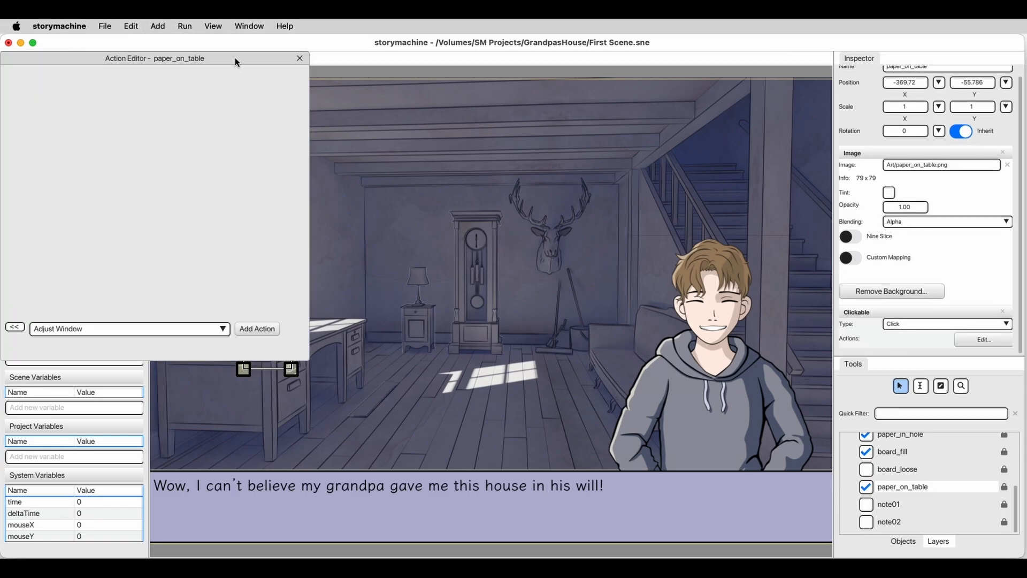
{"action": "left_click_drag", "start_coordinate": [235, 57], "coordinate": [383, 80]}
{"action": "left_click", "coordinate": [363, 357]}
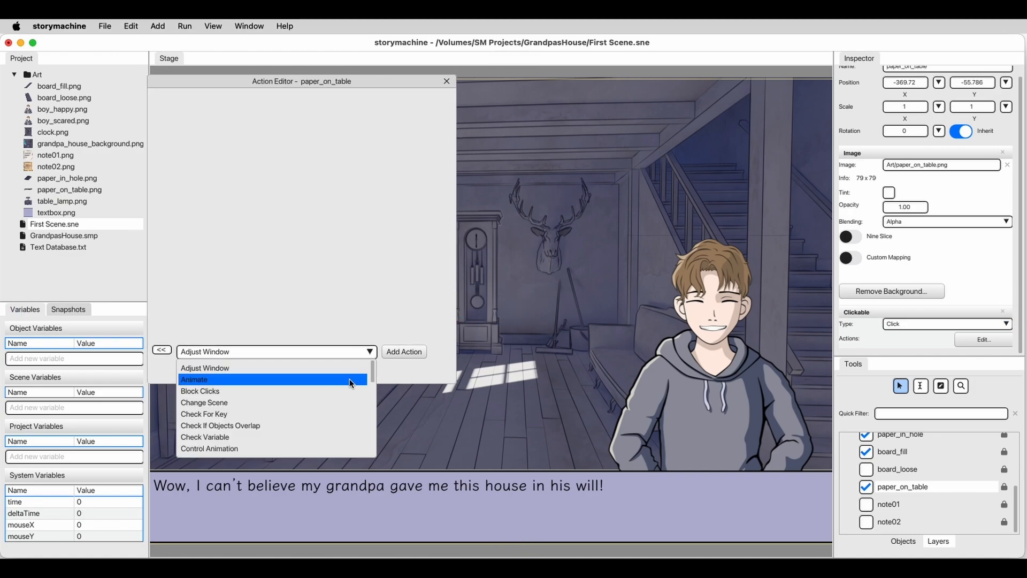
{"action": "scroll", "coordinate": [331, 383], "scroll_direction": "down", "scroll_amount": 8}
{"action": "scroll", "coordinate": [304, 388], "scroll_direction": "down", "scroll_amount": 3}
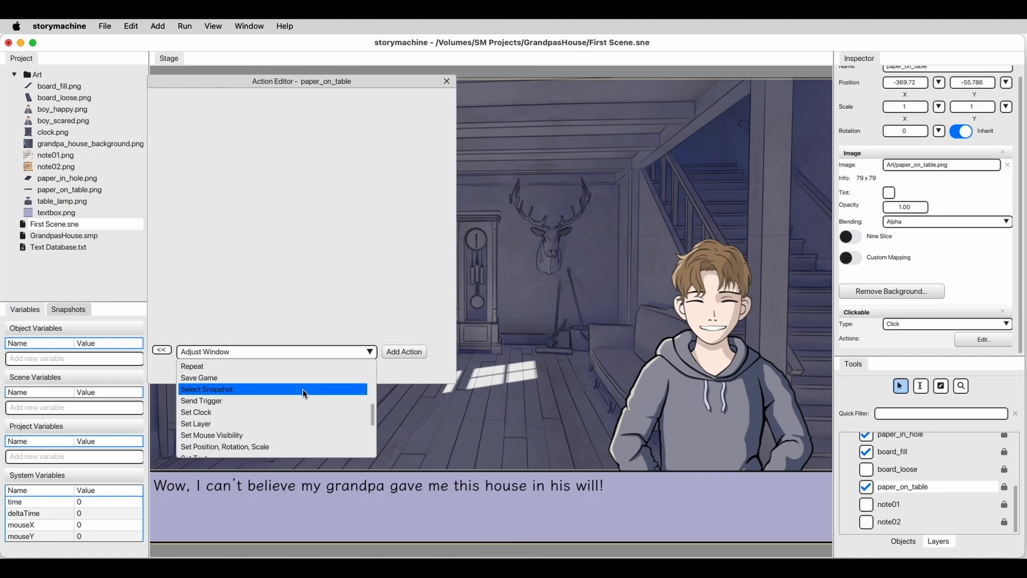
{"action": "scroll", "coordinate": [303, 391], "scroll_direction": "up", "scroll_amount": 10}
{"action": "scroll", "coordinate": [285, 420], "scroll_direction": "down", "scroll_amount": 3}
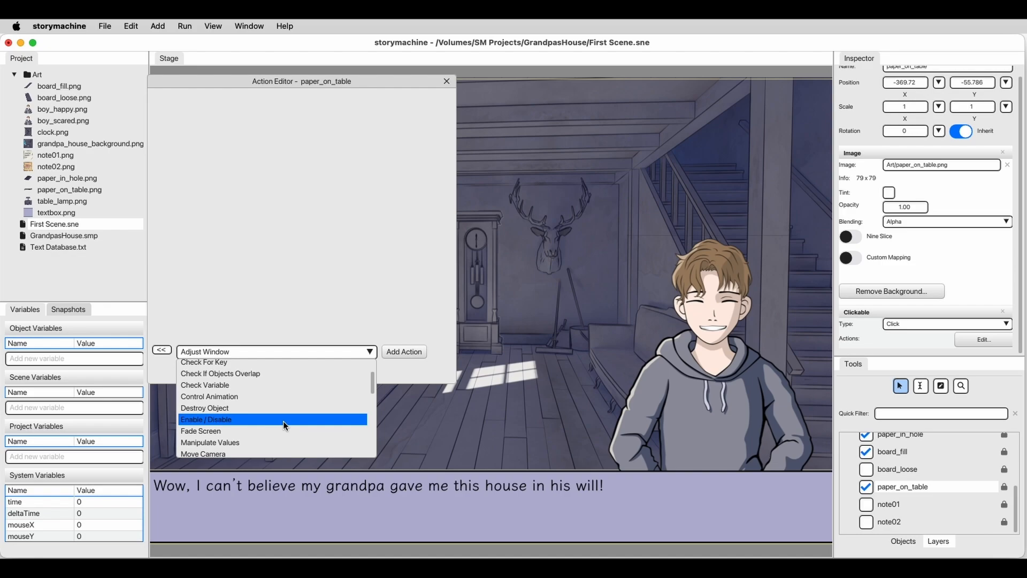
{"action": "left_click", "coordinate": [284, 422]}
{"action": "left_click", "coordinate": [398, 355]}
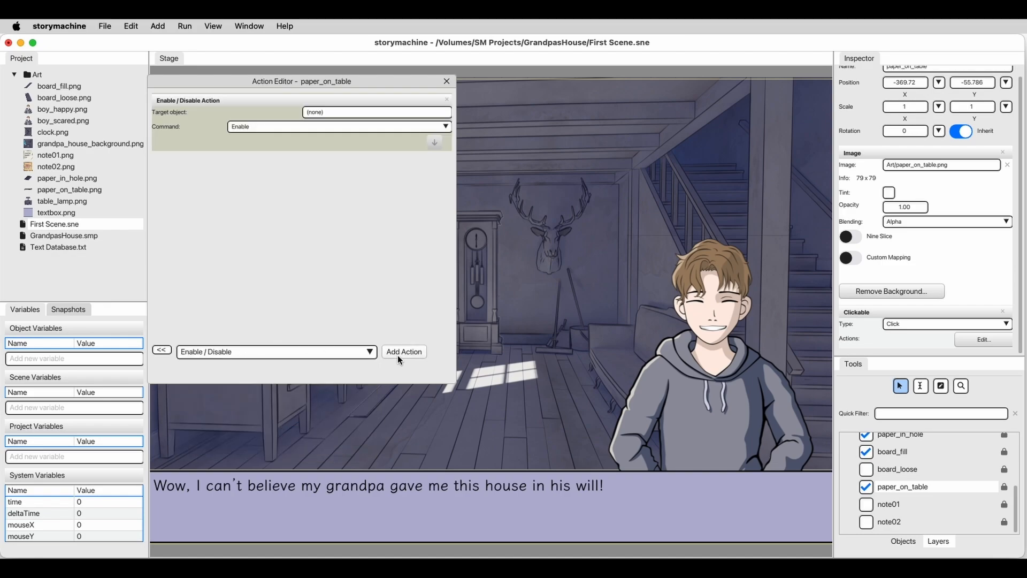
{"action": "left_click", "coordinate": [397, 355]}
Step: Target note01 with the first Enable / Disable action, and set the second to Disable paper_on_table
{"action": "left_click", "coordinate": [423, 255]}
{"action": "left_click", "coordinate": [424, 255]}
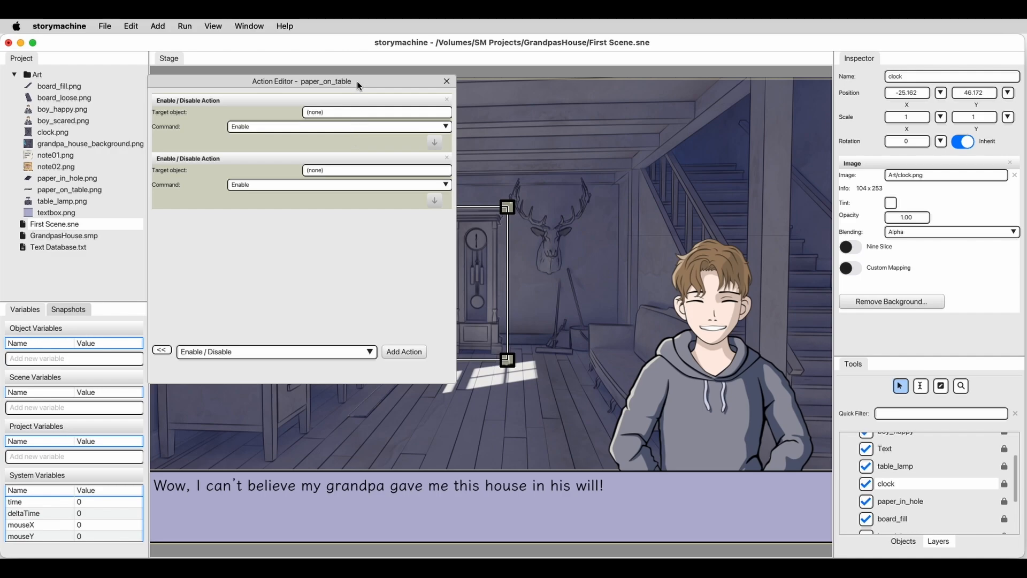
{"action": "left_click_drag", "start_coordinate": [358, 82], "coordinate": [405, 89]}
{"action": "scroll", "coordinate": [897, 512], "scroll_direction": "down", "scroll_amount": 3}
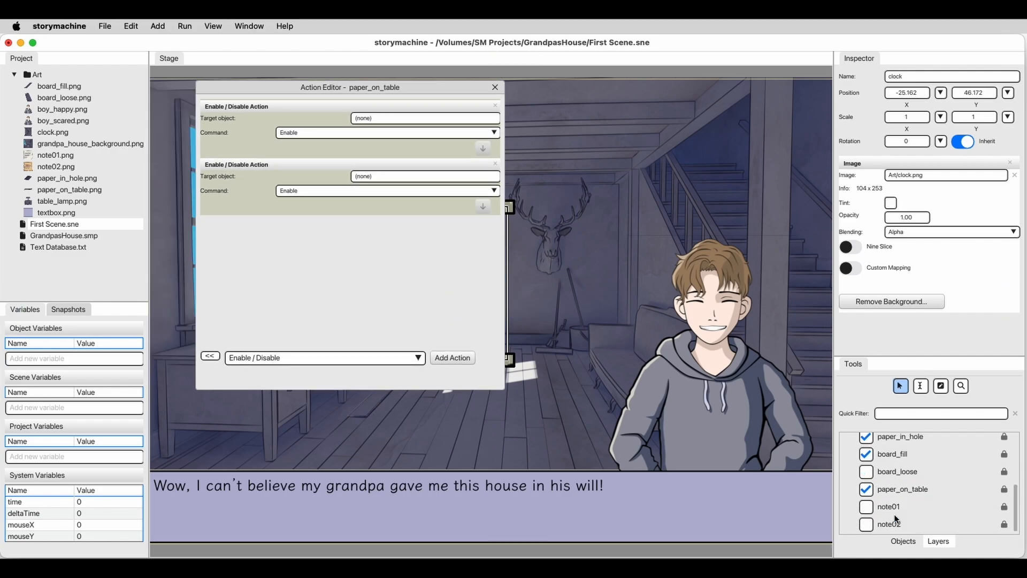
{"action": "left_click", "coordinate": [891, 505]}
{"action": "left_click_drag", "start_coordinate": [891, 505], "coordinate": [461, 105]}
{"action": "left_click_drag", "start_coordinate": [903, 486], "coordinate": [488, 190]}
{"action": "left_click", "coordinate": [481, 204]}
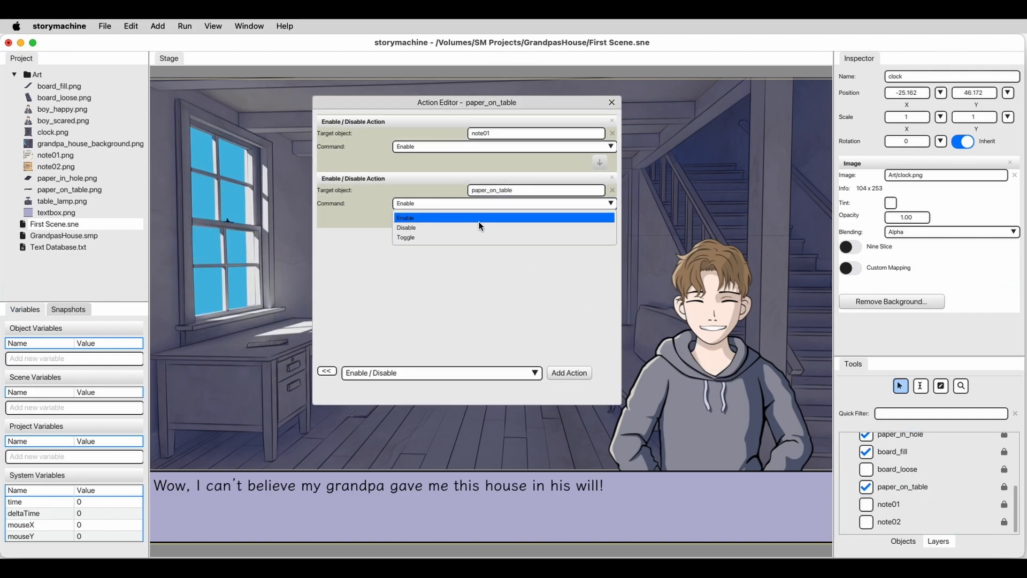
{"action": "left_click", "coordinate": [478, 224]}
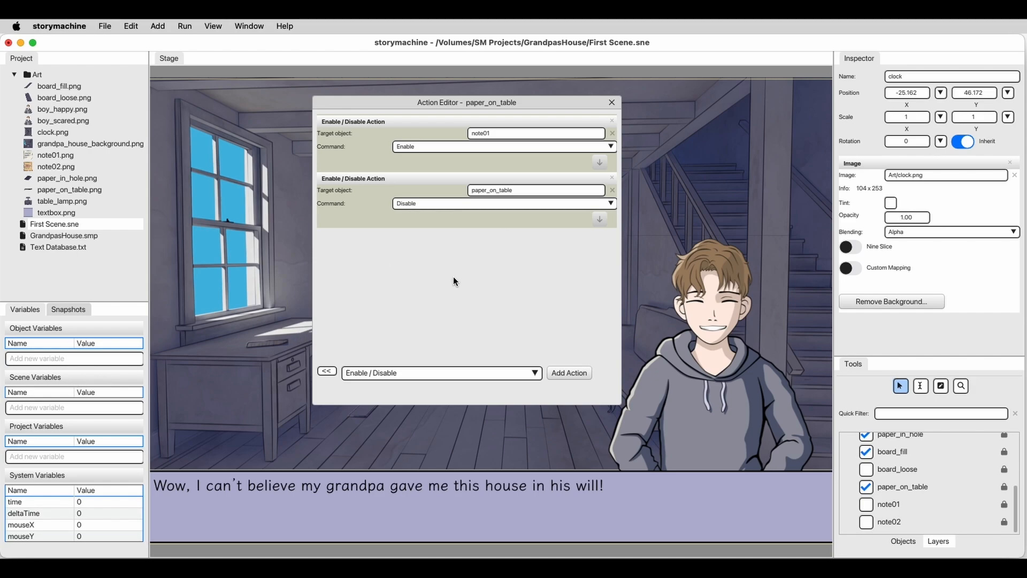
Step: Add a Wait for Click action after the two Enable / Disable actions
{"action": "left_click", "coordinate": [478, 372]}
{"action": "scroll", "coordinate": [468, 416], "scroll_direction": "down", "scroll_amount": 10}
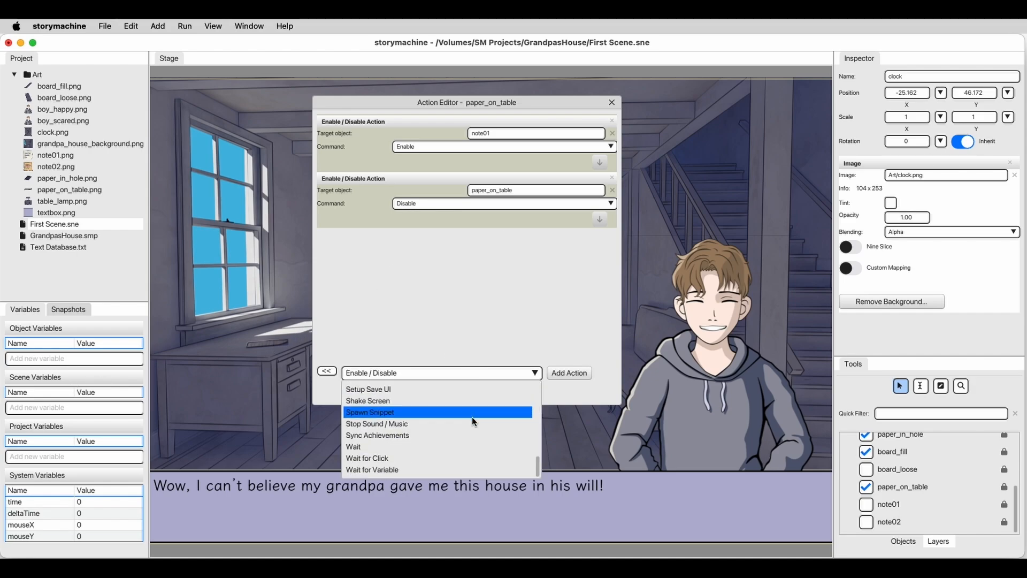
{"action": "left_click", "coordinate": [458, 458]}
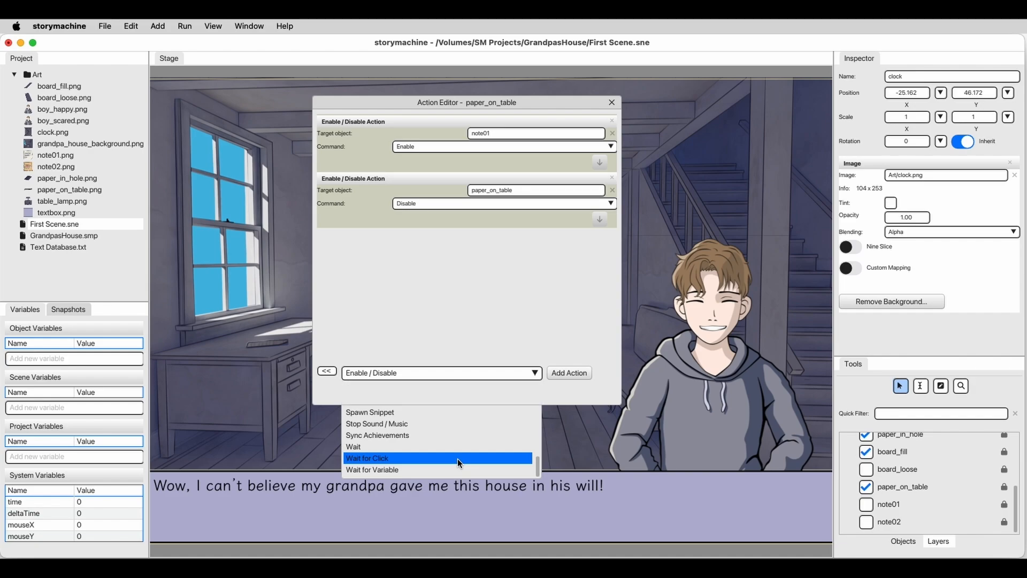
{"action": "left_click", "coordinate": [559, 374]}
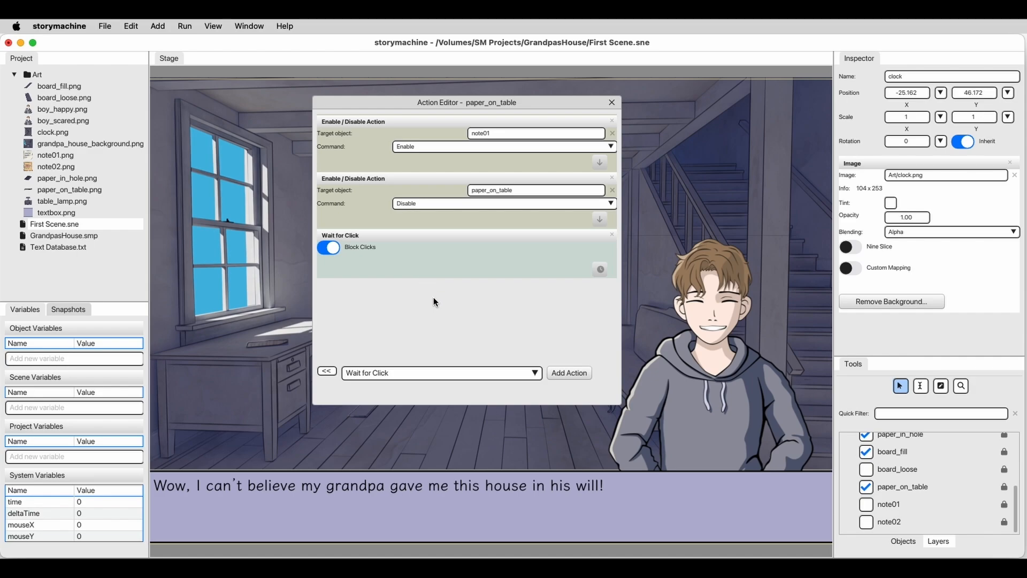
Step: Add two more Enable / Disable actions after the Wait for Click action of paper_on_table
{"action": "left_click", "coordinate": [467, 371]}
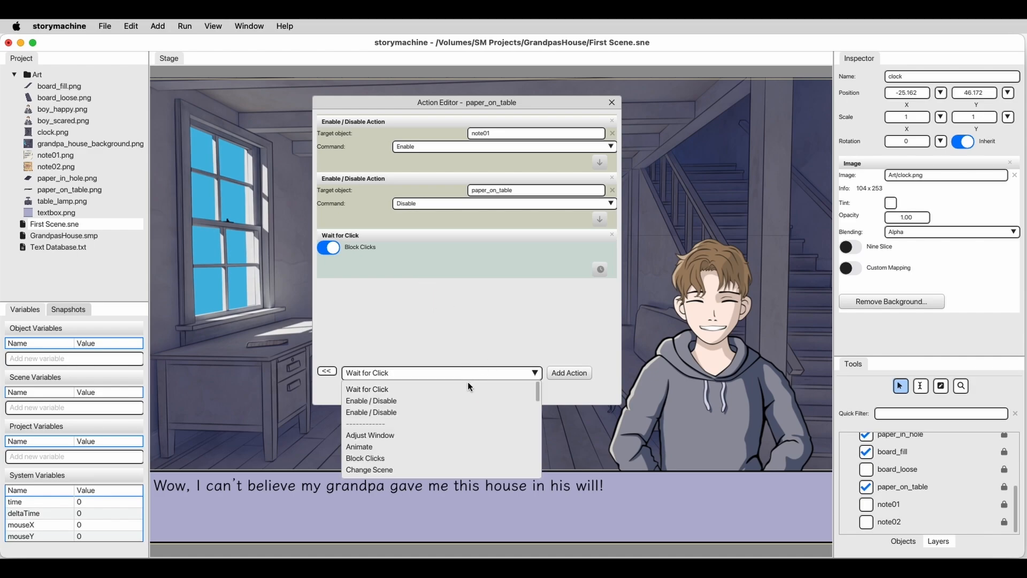
{"action": "left_click", "coordinate": [463, 400]}
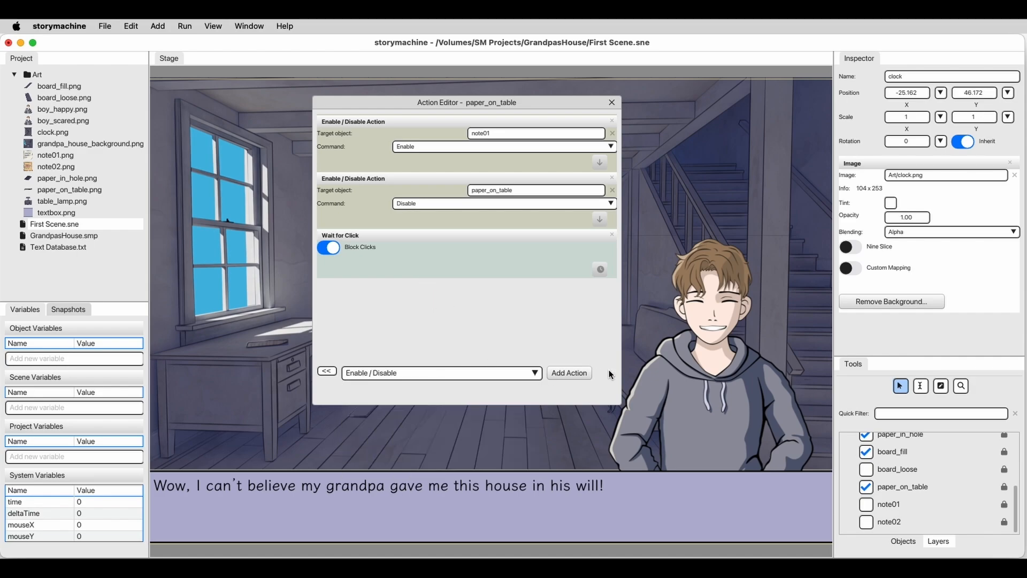
{"action": "left_click", "coordinate": [566, 373]}
{"action": "left_click", "coordinate": [566, 374]}
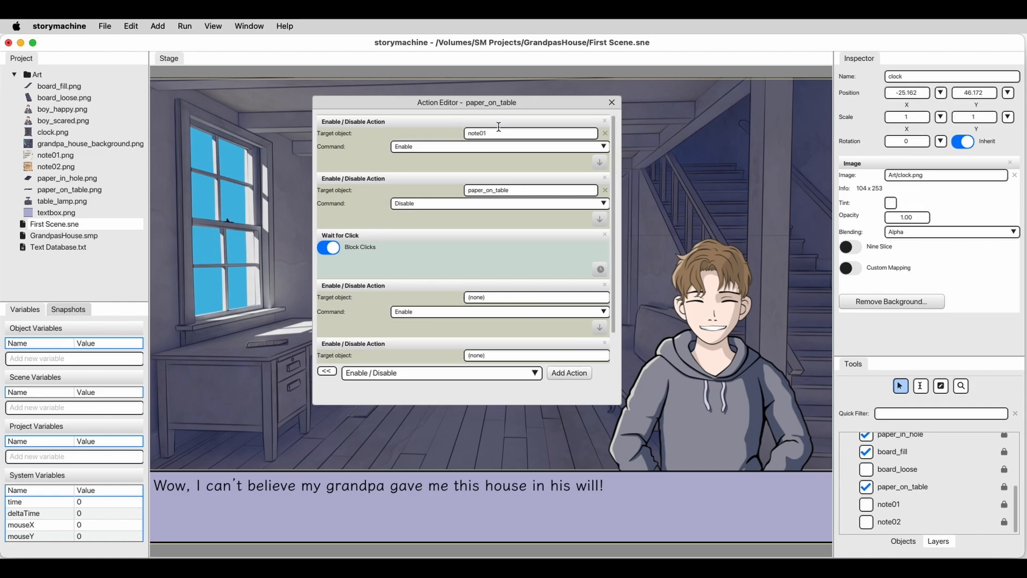
Step: Target note01 with the first Enable / Disable action after Wait for Click and set its command to Disable
{"action": "left_click", "coordinate": [252, 354]}
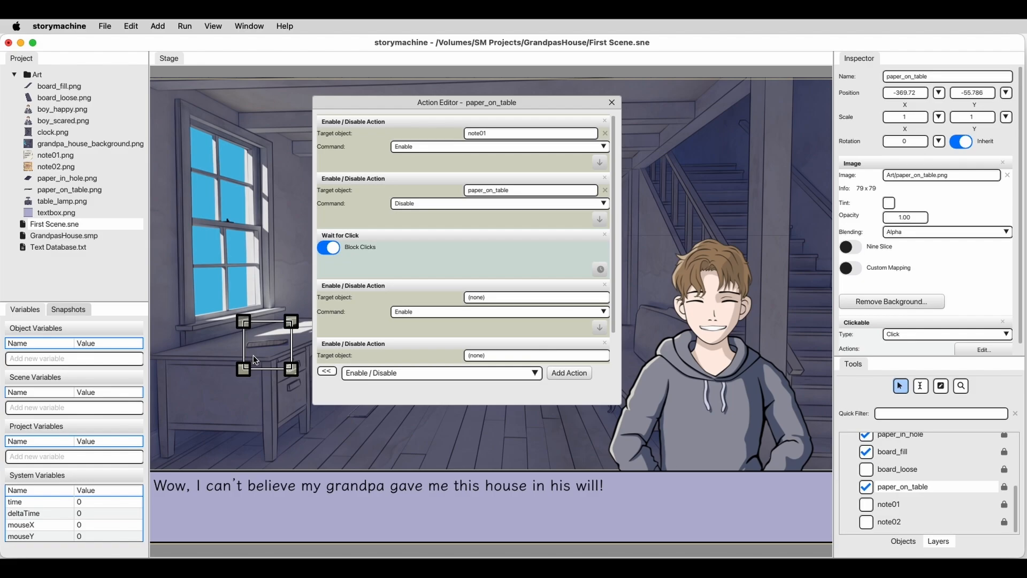
{"action": "left_click", "coordinate": [302, 327]}
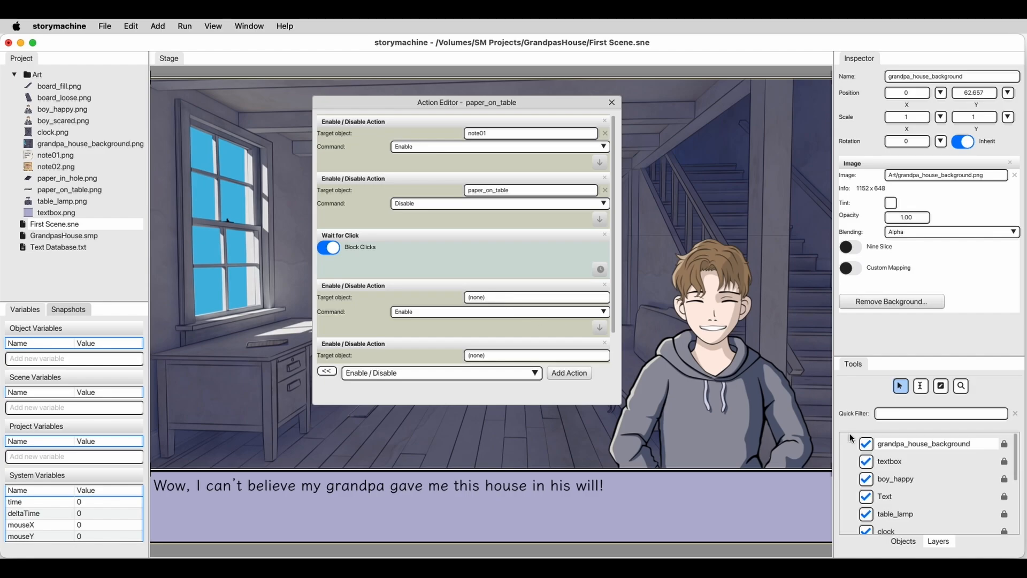
{"action": "scroll", "coordinate": [967, 476], "scroll_direction": "down", "scroll_amount": 5}
{"action": "left_click_drag", "start_coordinate": [873, 505], "coordinate": [481, 300]}
{"action": "left_click", "coordinate": [460, 314]}
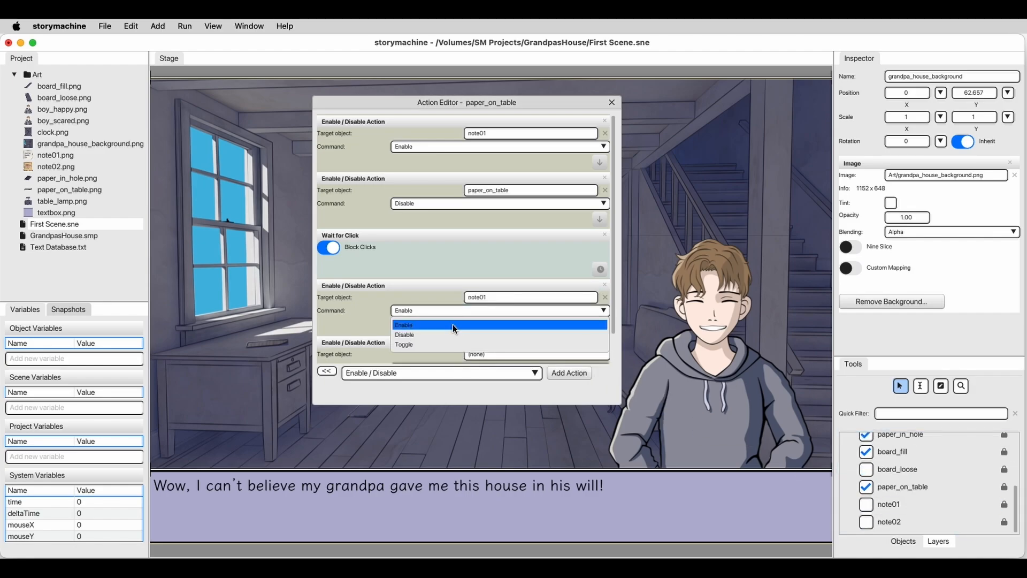
{"action": "left_click", "coordinate": [448, 331]}
Step: Target paper_on_table with the last Enable / Disable action, keep its command at Enable, and close the Action Editor
{"action": "scroll", "coordinate": [348, 304], "scroll_direction": "down", "scroll_amount": 2}
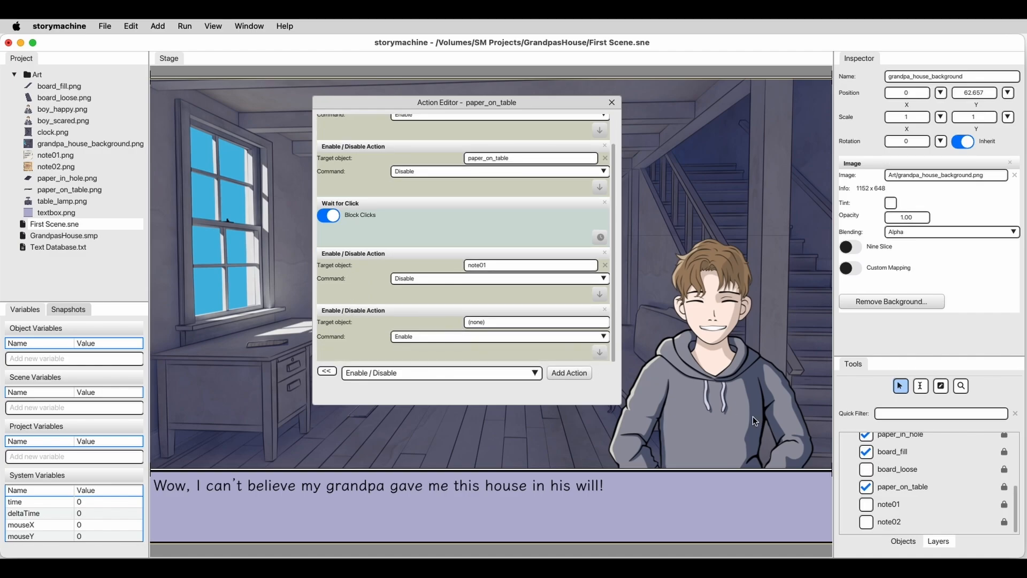
{"action": "left_click_drag", "start_coordinate": [904, 487], "coordinate": [479, 321]}
{"action": "left_click", "coordinate": [463, 335]}
{"action": "left_click", "coordinate": [423, 345]}
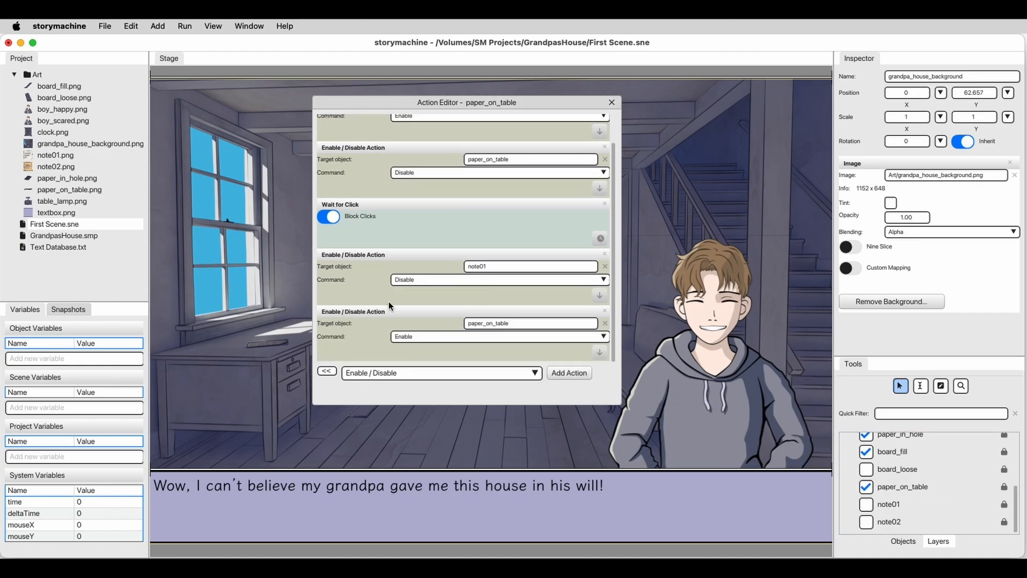
{"action": "left_click", "coordinate": [612, 102]}
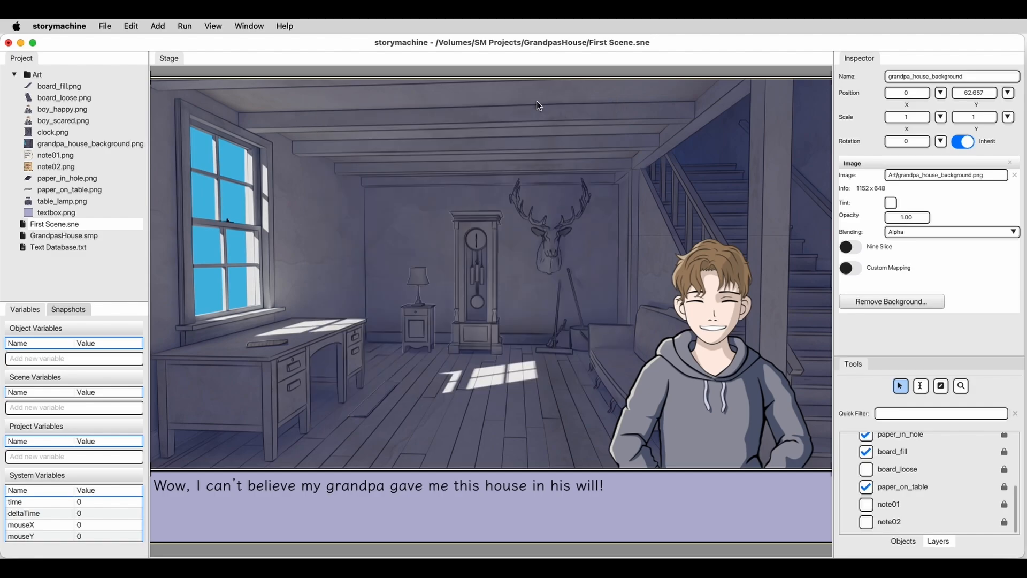
Step: Save the scene and run it
{"action": "left_click", "coordinate": [114, 24]}
{"action": "left_click", "coordinate": [113, 138]}
{"action": "left_click", "coordinate": [185, 26]}
{"action": "left_click", "coordinate": [186, 44]}
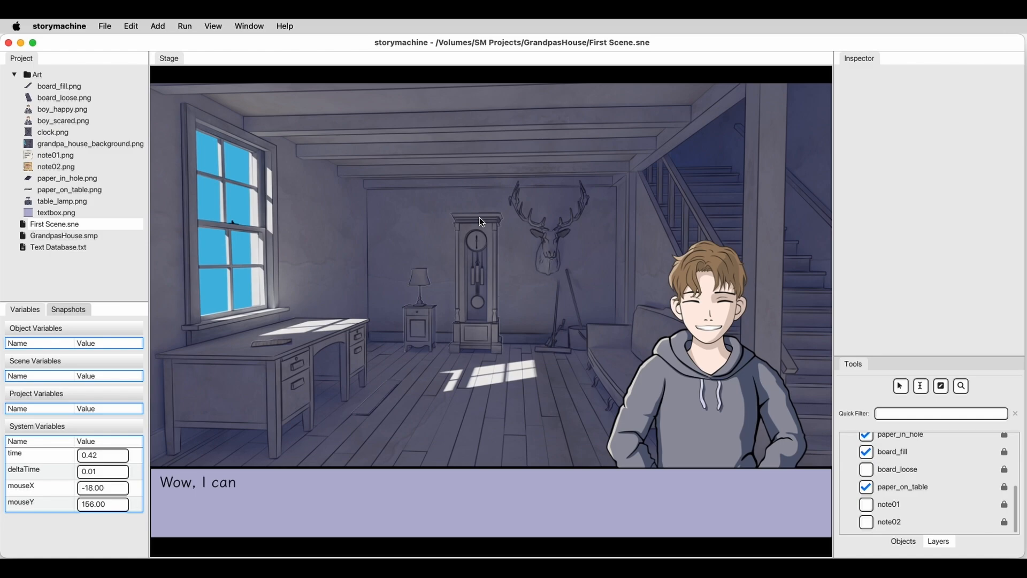
Step: Test the paper on the desk in the running scene by opening and closing its note several times
{"action": "left_click", "coordinate": [273, 341]}
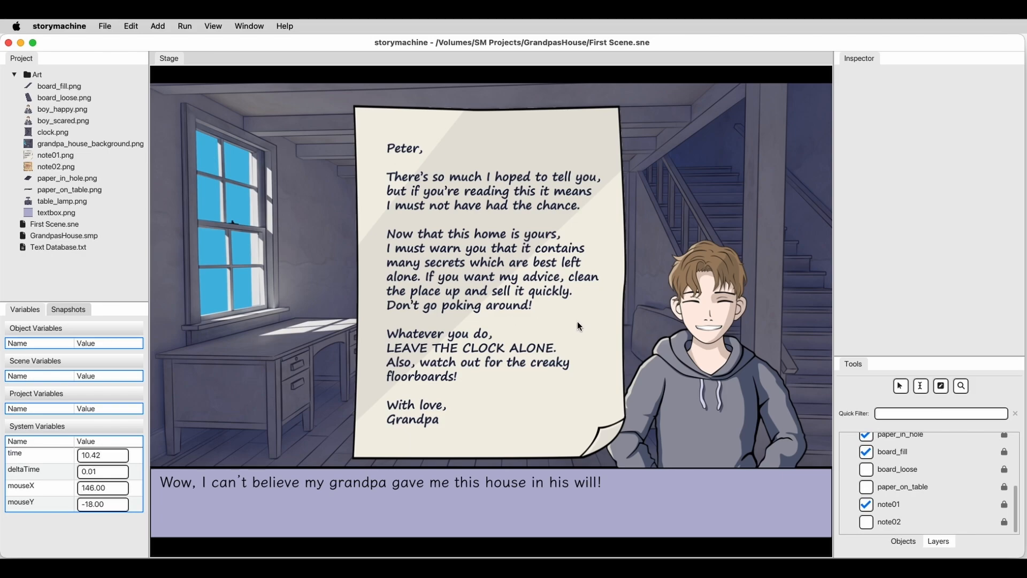
{"action": "left_click", "coordinate": [491, 290]}
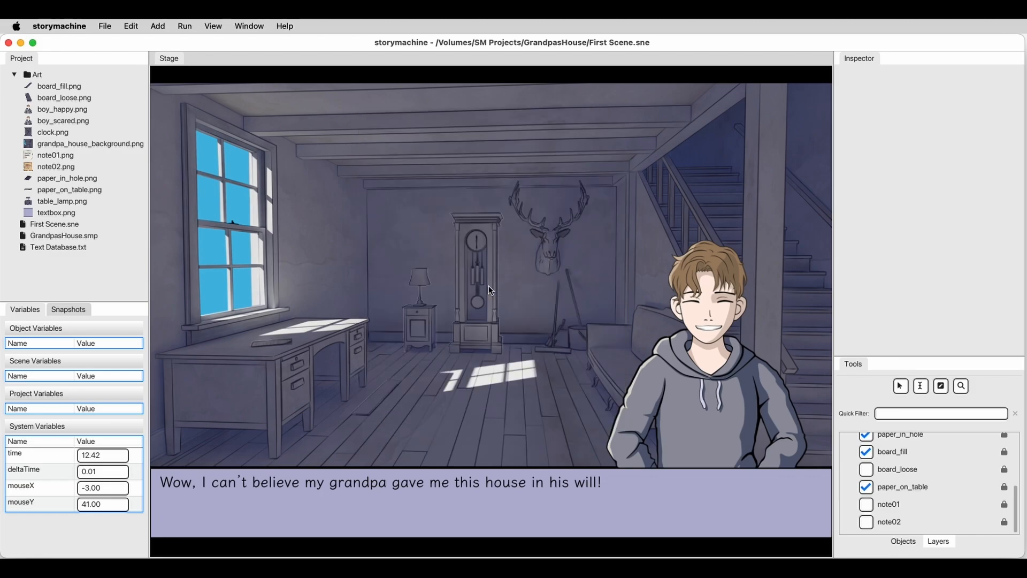
{"action": "left_click", "coordinate": [269, 342]}
{"action": "left_click", "coordinate": [521, 303]}
{"action": "left_click", "coordinate": [294, 332]}
{"action": "left_click", "coordinate": [468, 307]}
Step: Test the loose floorboard and the desk note together in the running scene, and stop the run
{"action": "left_click", "coordinate": [387, 390]}
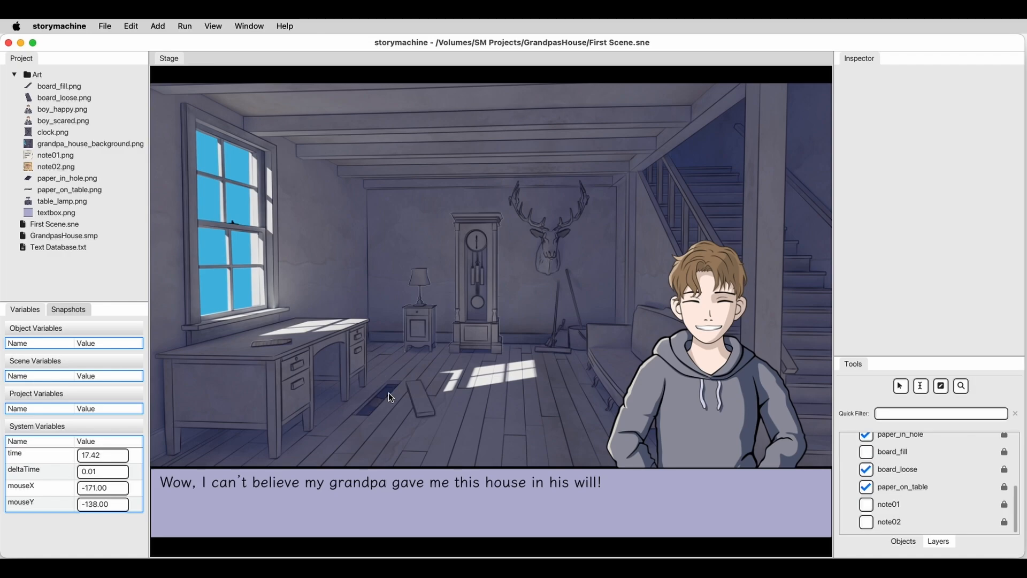
{"action": "left_click", "coordinate": [262, 346]}
{"action": "left_click", "coordinate": [478, 339]}
{"action": "left_click", "coordinate": [185, 26]}
{"action": "left_click", "coordinate": [193, 70]}
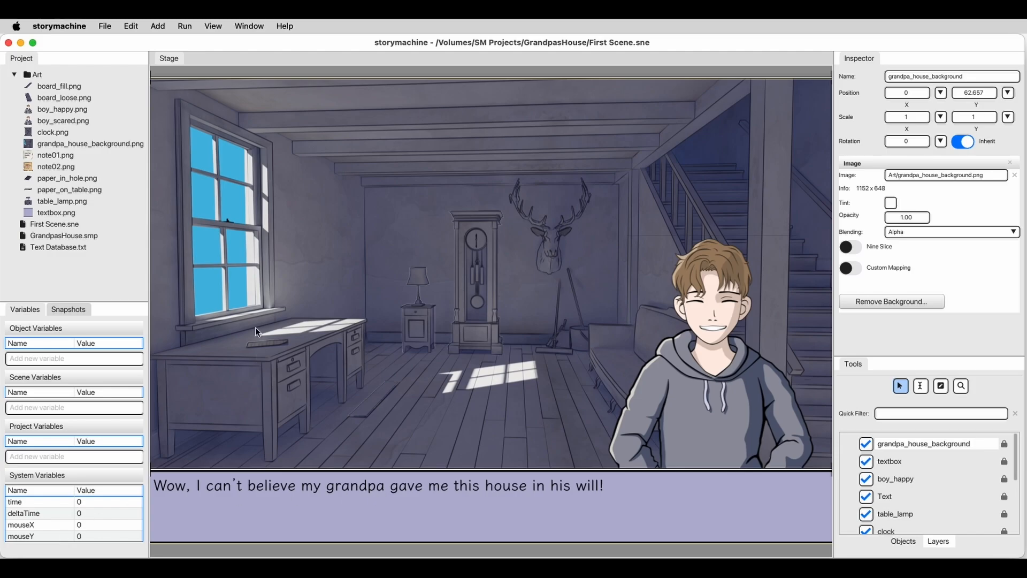
Step: Select paper_on_table on the desk and open the Text Database Editor
{"action": "left_click", "coordinate": [276, 342]}
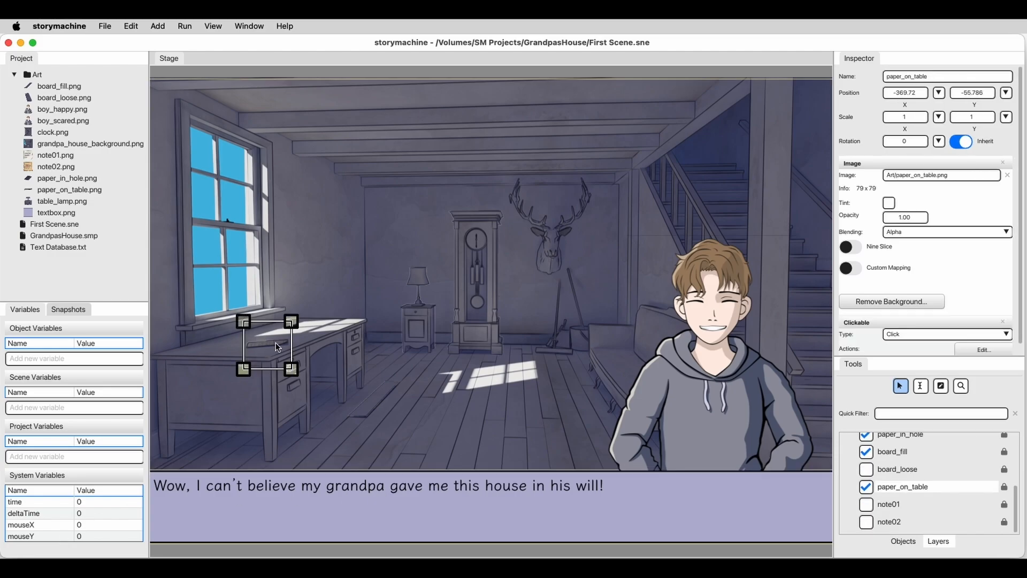
{"action": "scroll", "coordinate": [1014, 311], "scroll_direction": "down", "scroll_amount": 1}
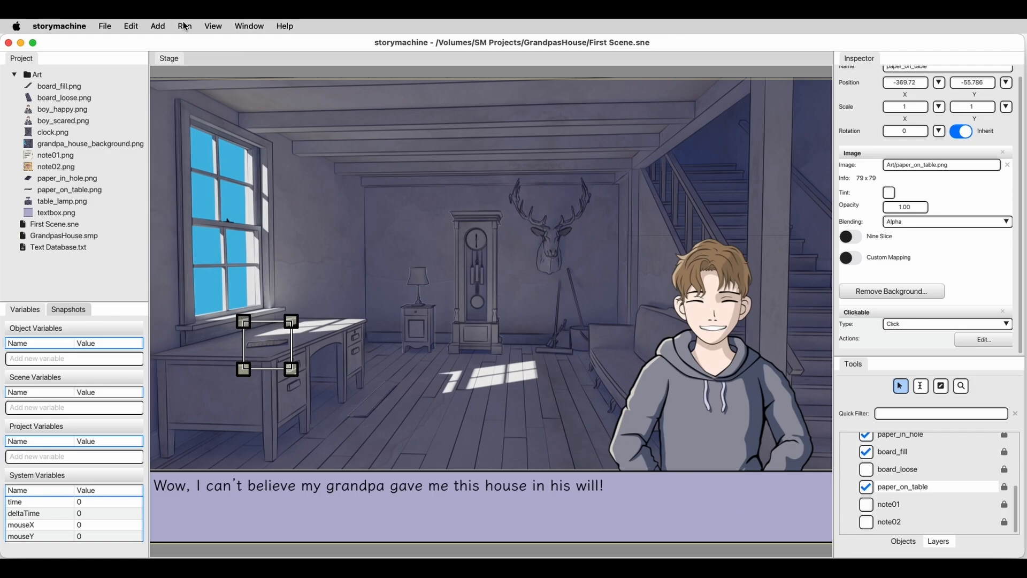
{"action": "left_click", "coordinate": [245, 26]}
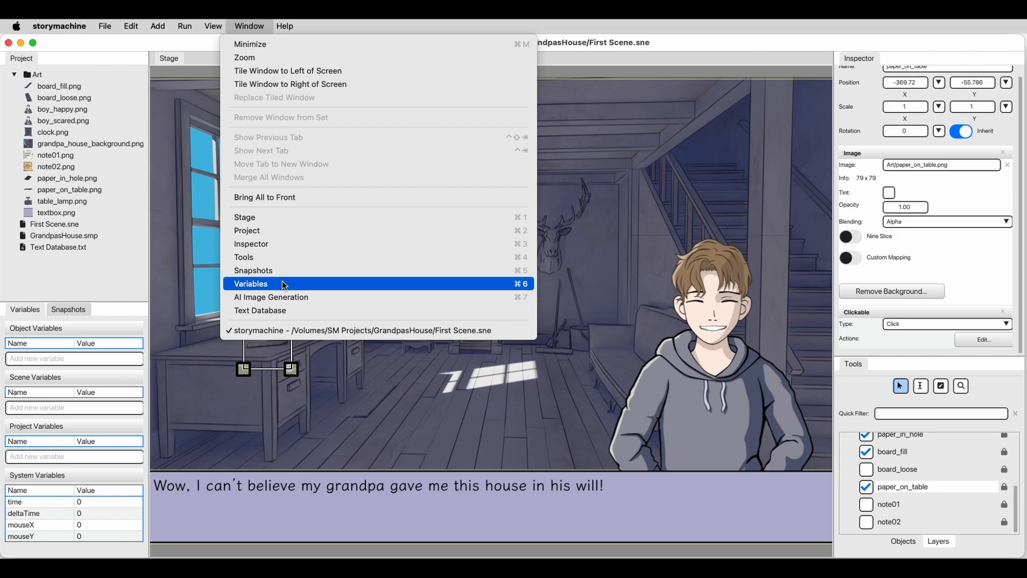
{"action": "left_click", "coordinate": [293, 313]}
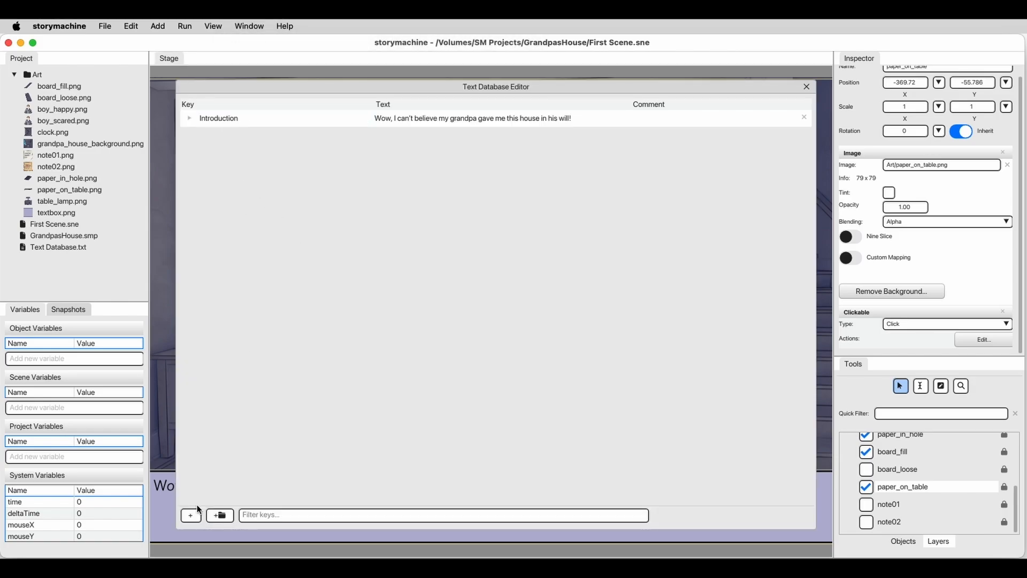
Step: Add a new text database key named "Note on table"
{"action": "left_click", "coordinate": [191, 516]}
{"action": "double_click", "coordinate": [234, 136]}
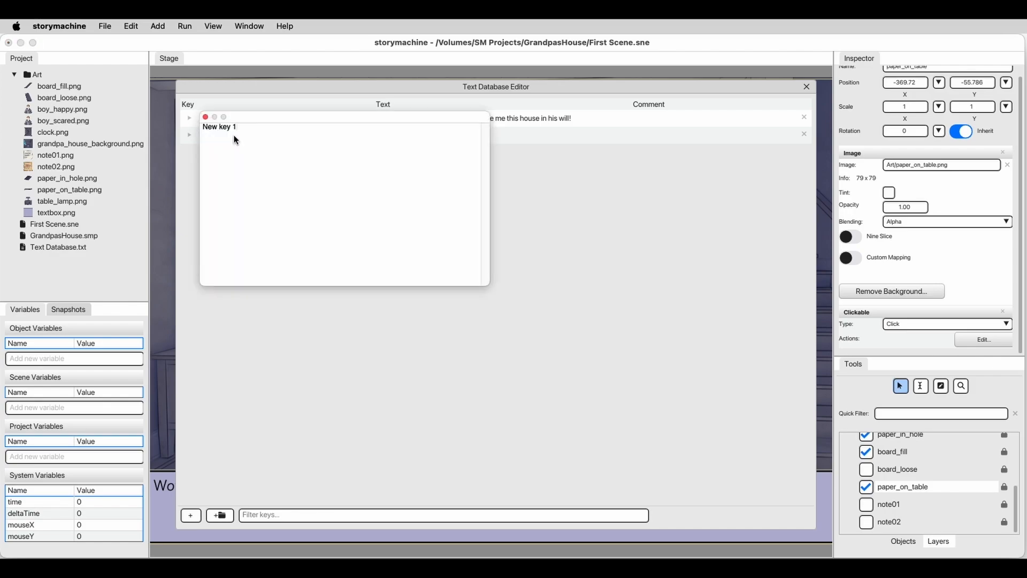
{"action": "triple_click", "coordinate": [249, 132]}
{"action": "type", "text": "Note on table"}
{"action": "key", "text": "Return"}
{"action": "left_click", "coordinate": [630, 165]}
Step: Set the text of the "Note on table" key to "What is grandpa talking about!?" and close the Text Database Editor
{"action": "double_click", "coordinate": [449, 137]}
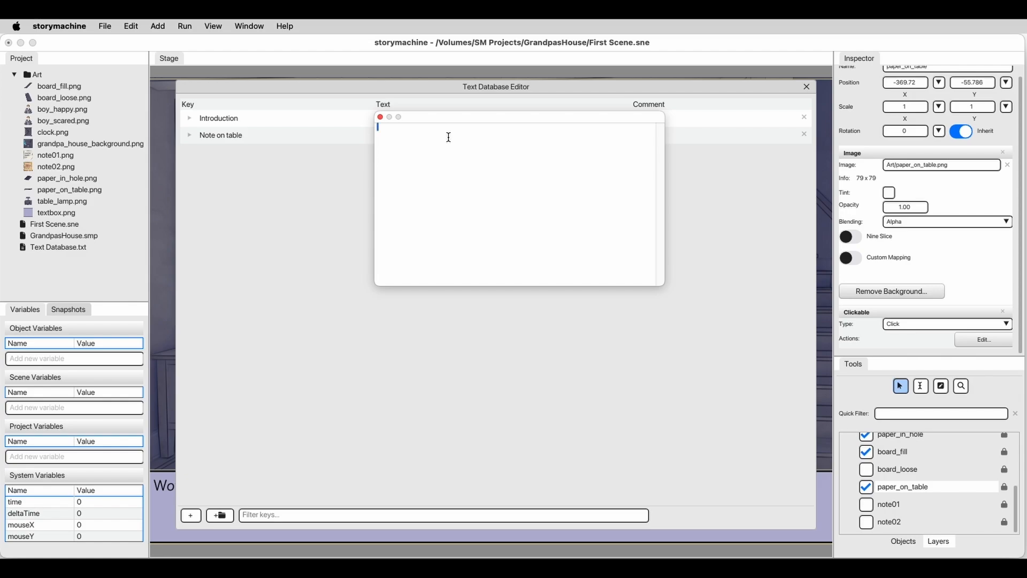
{"action": "type", "text": "What is grandpa talking about!?"}
{"action": "left_click", "coordinate": [566, 366]}
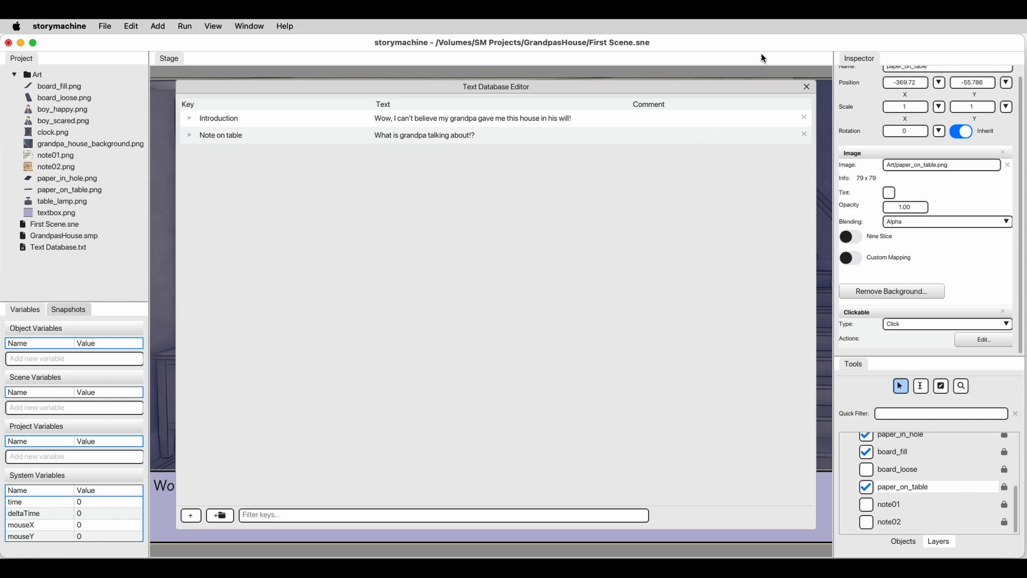
{"action": "left_click", "coordinate": [807, 86]}
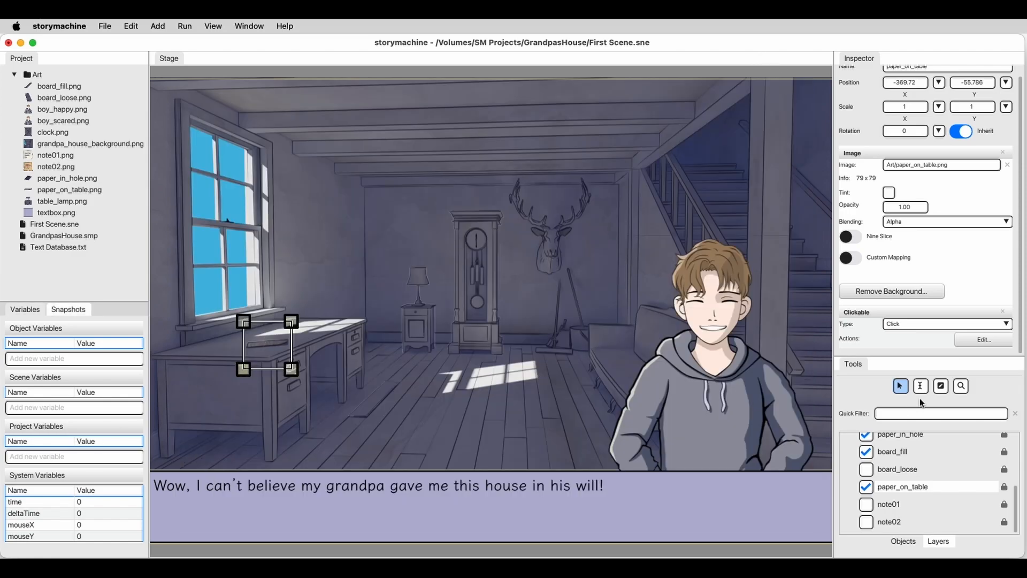
Step: Open the Clickable's actions for paper_on_table and enlarge and reposition the Action Editor so the whole action list fits
{"action": "left_click", "coordinate": [973, 341]}
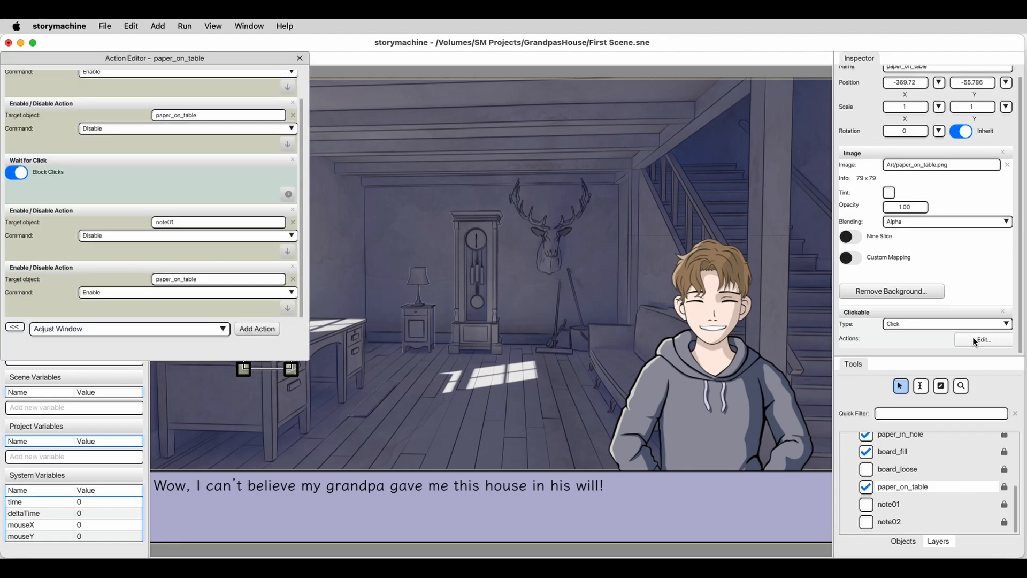
{"action": "left_click_drag", "start_coordinate": [251, 55], "coordinate": [296, 79]}
{"action": "left_click_drag", "start_coordinate": [347, 378], "coordinate": [384, 461]}
{"action": "left_click_drag", "start_coordinate": [258, 77], "coordinate": [316, 83]}
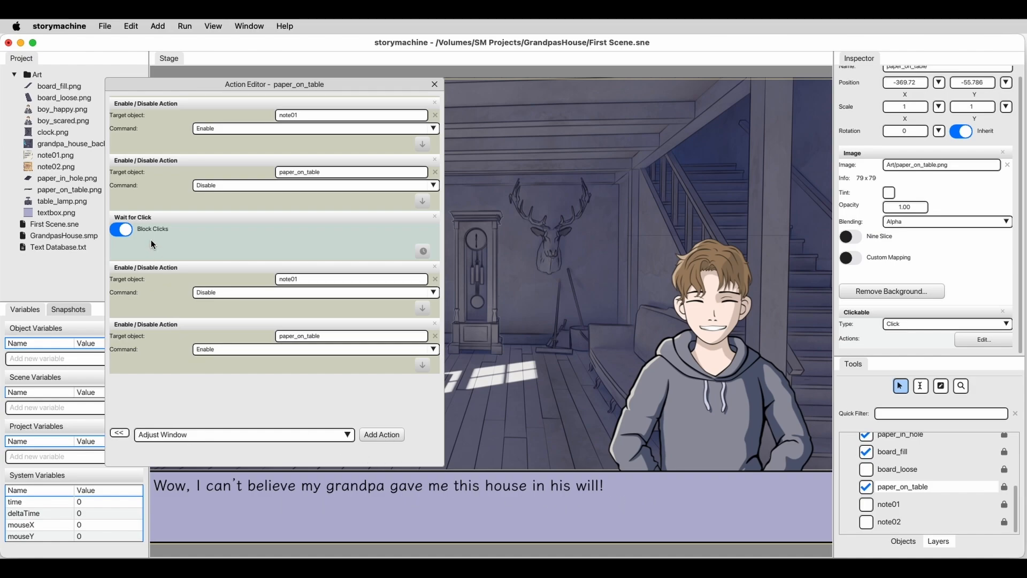
Step: Add a Set Text action and move it directly before the Wait for Click action
{"action": "left_click", "coordinate": [292, 436]}
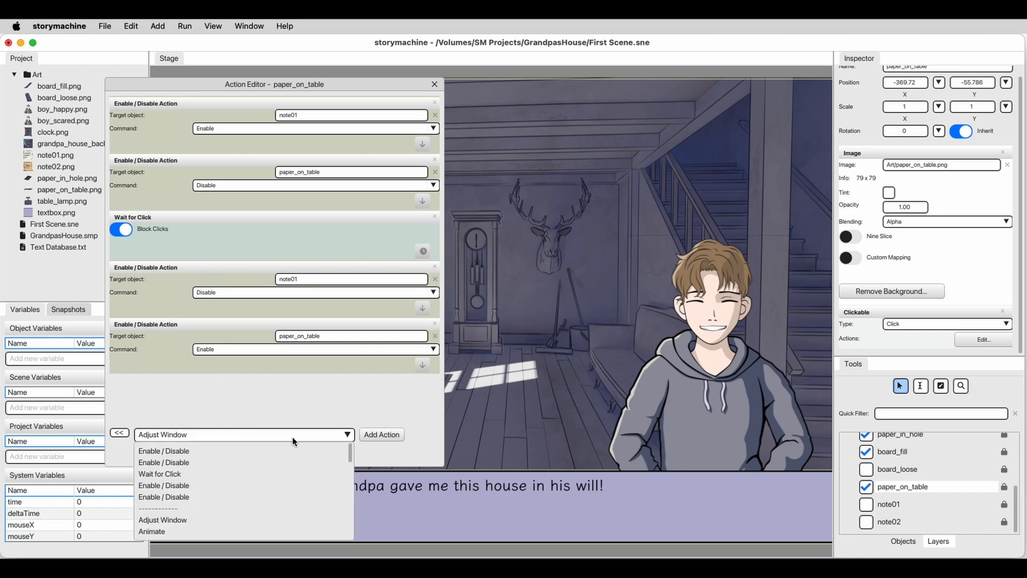
{"action": "scroll", "coordinate": [285, 469], "scroll_direction": "down", "scroll_amount": 5}
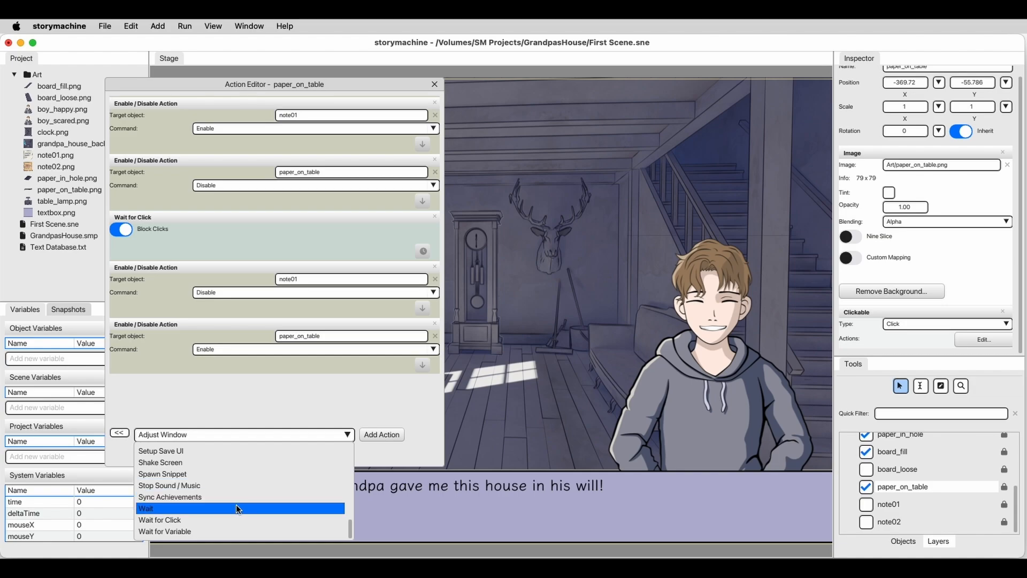
{"action": "scroll", "coordinate": [236, 505], "scroll_direction": "up", "scroll_amount": 3}
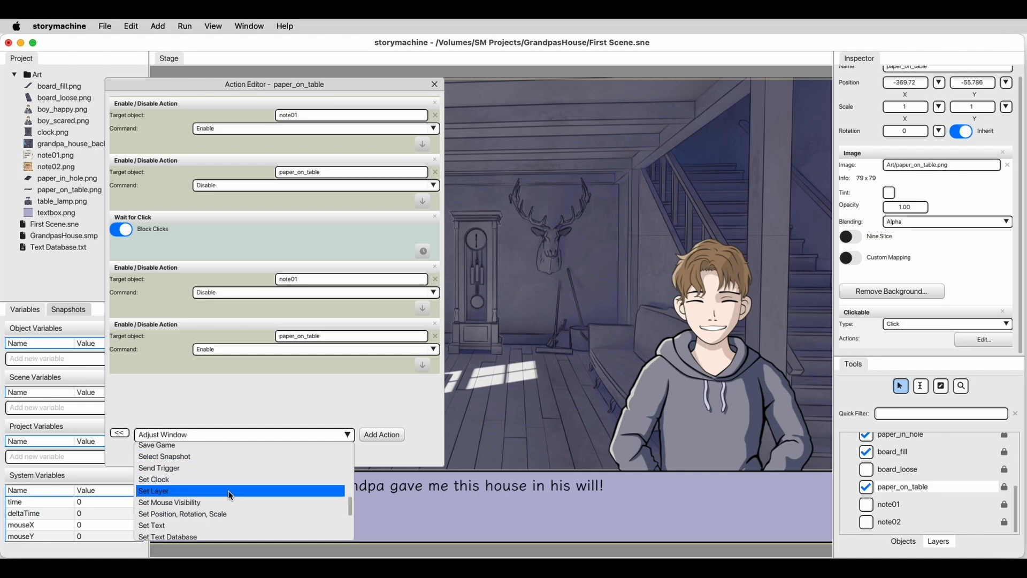
{"action": "left_click", "coordinate": [195, 528]}
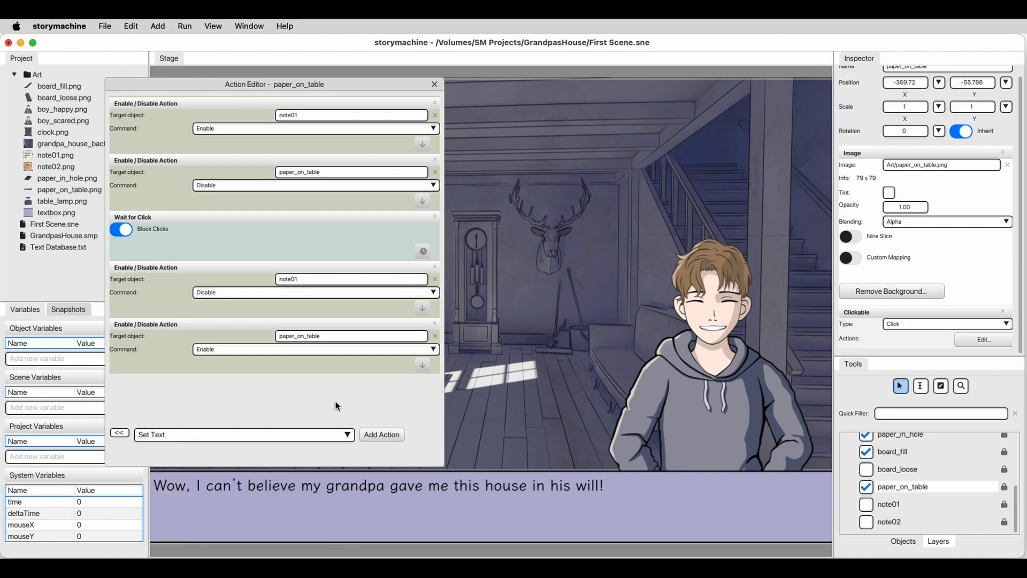
{"action": "left_click", "coordinate": [385, 434]}
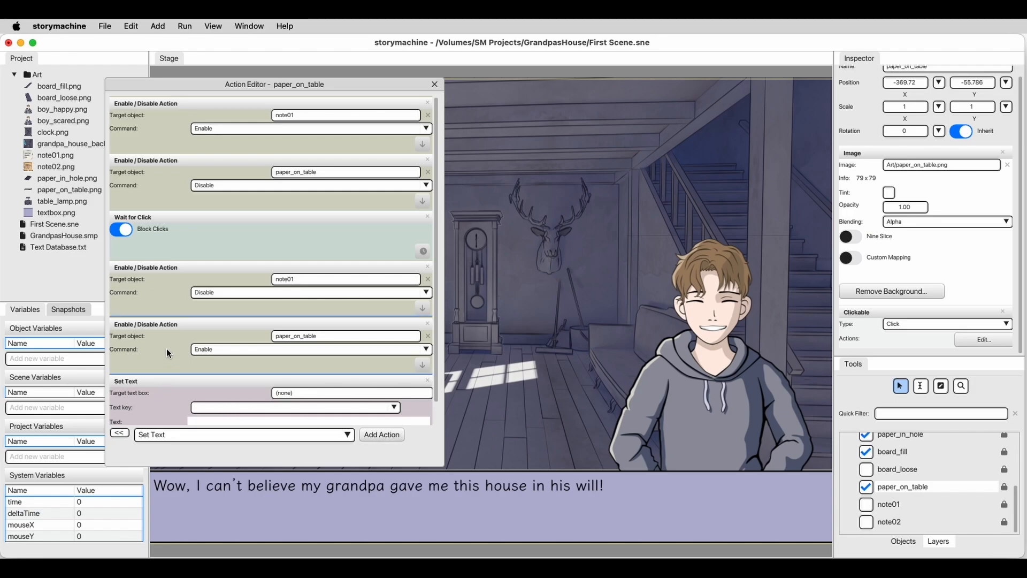
{"action": "left_click_drag", "start_coordinate": [162, 231], "coordinate": [162, 230]}
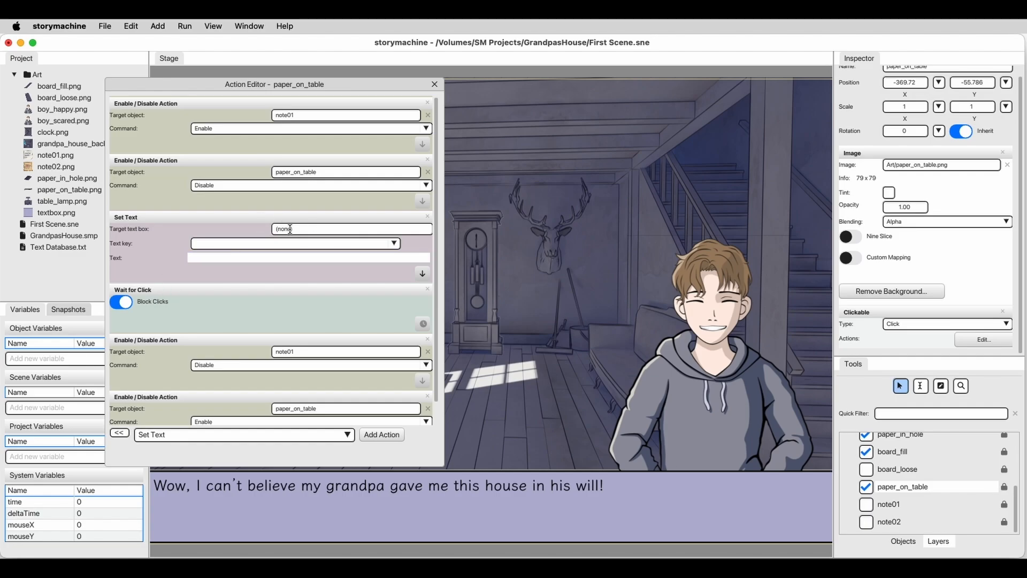
Step: Target the Text object with the Set Text action, choose the "Note on table" text key, and close the Action Editor
{"action": "left_click", "coordinate": [952, 484]}
{"action": "scroll", "coordinate": [930, 488], "scroll_direction": "up", "scroll_amount": 5}
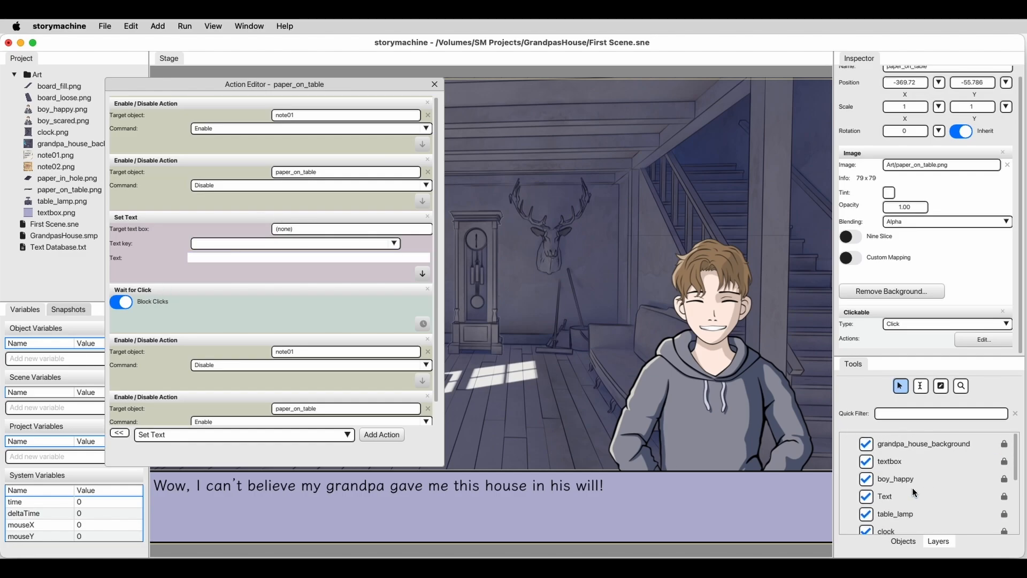
{"action": "left_click", "coordinate": [887, 495]}
{"action": "left_click_drag", "start_coordinate": [888, 495], "coordinate": [295, 228]}
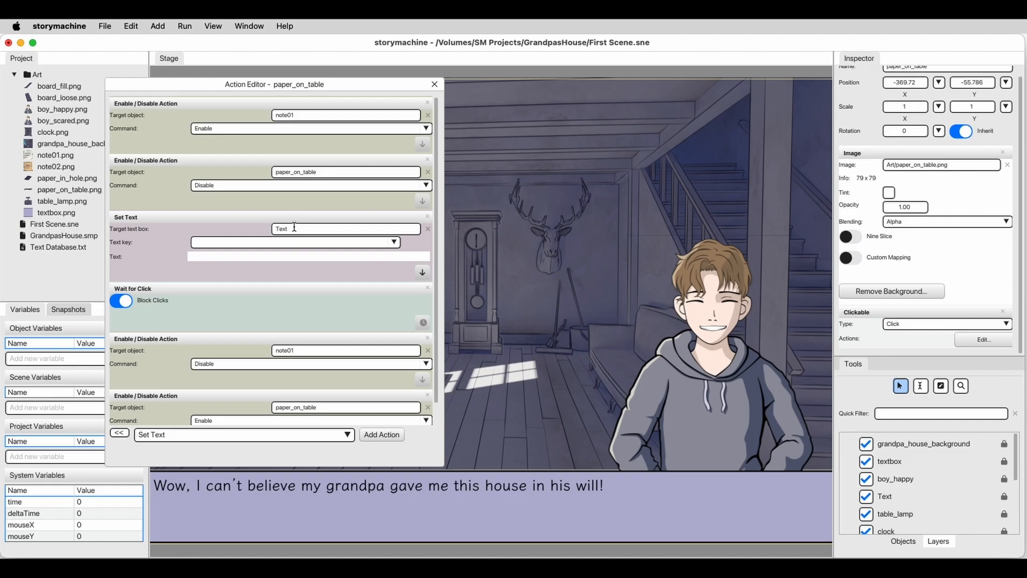
{"action": "left_click", "coordinate": [396, 242]}
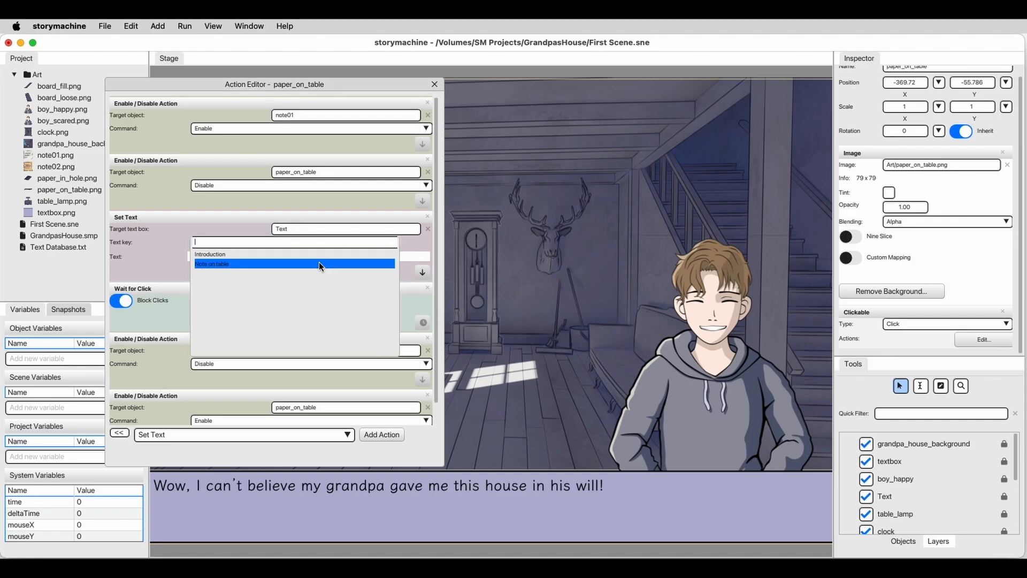
{"action": "left_click", "coordinate": [318, 262]}
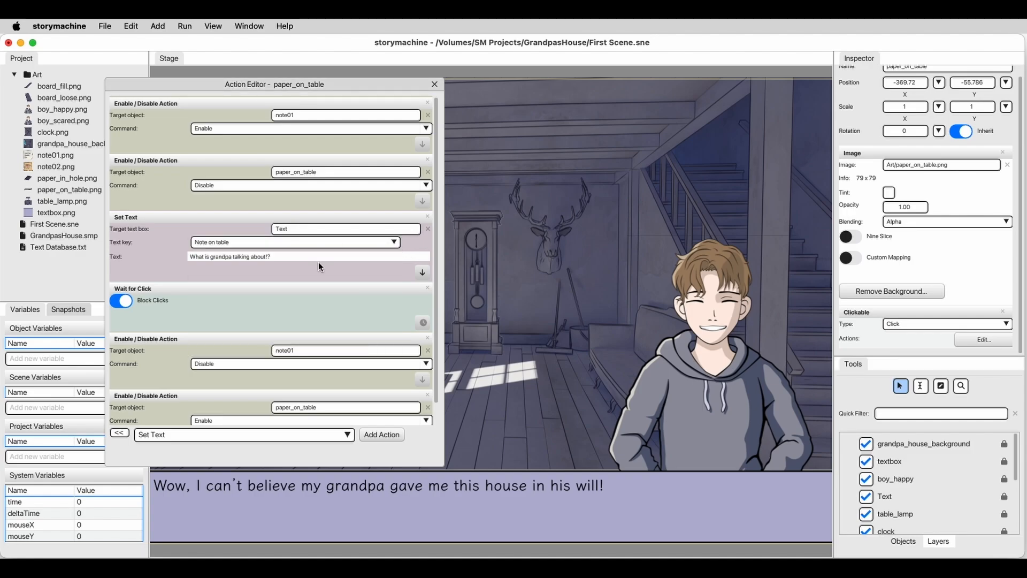
{"action": "left_click", "coordinate": [434, 85]}
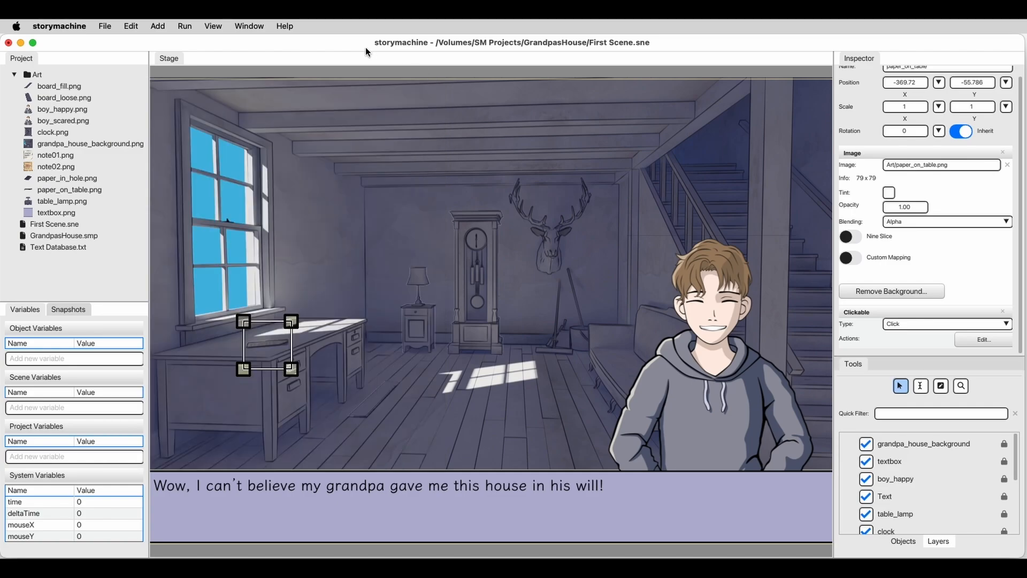
Step: Play the scene, open and close the note via the paper on the table, and stop playback
{"action": "left_click", "coordinate": [183, 25]}
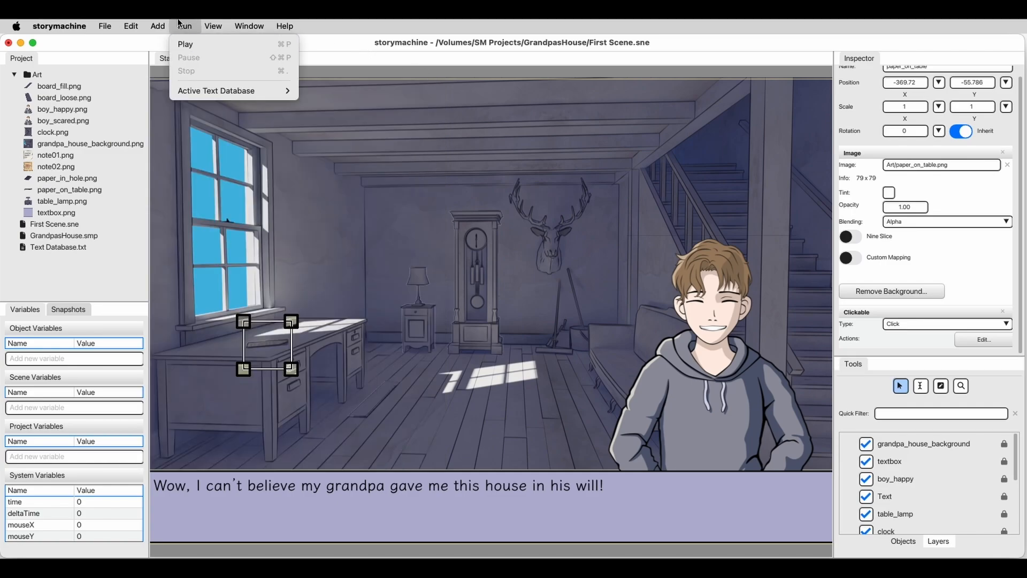
{"action": "mouse_move", "coordinate": [105, 25]}
{"action": "left_click", "coordinate": [124, 138]}
{"action": "left_click", "coordinate": [185, 26]}
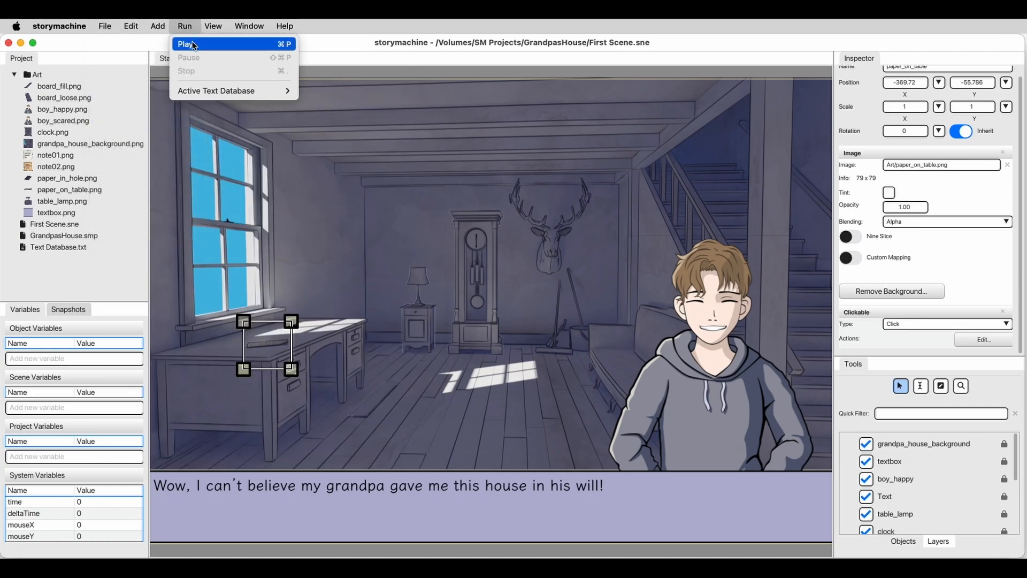
{"action": "left_click", "coordinate": [190, 44]}
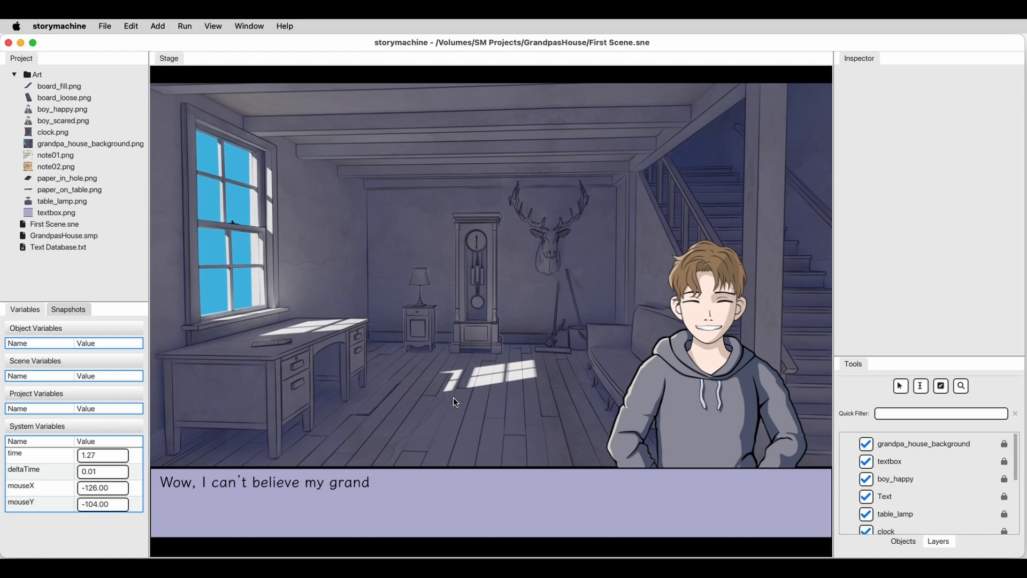
{"action": "left_click", "coordinate": [274, 342]}
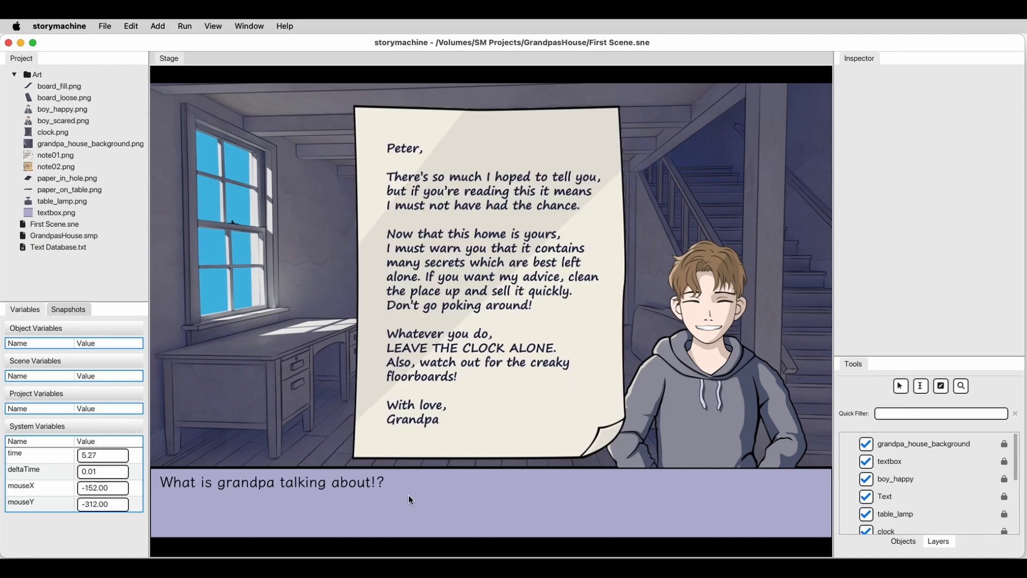
{"action": "left_click", "coordinate": [465, 317]}
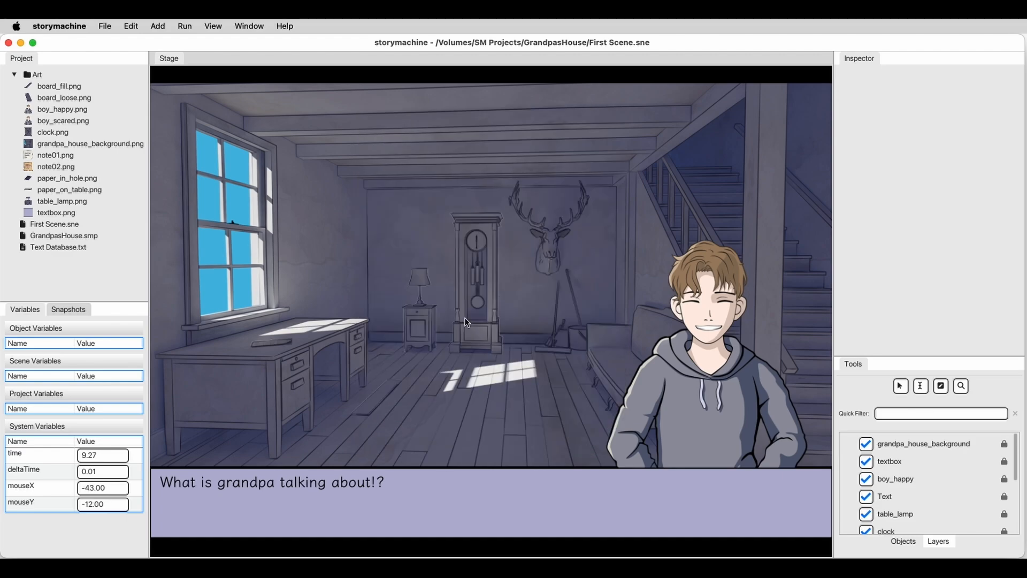
{"action": "key", "text": "super+r"}
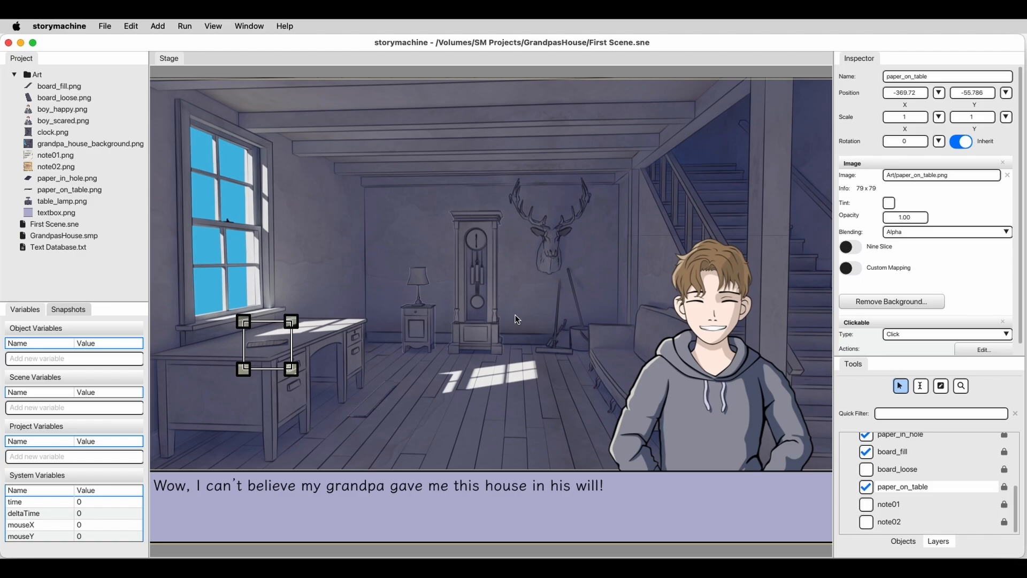
Step: Lock the grandpa_house_background, Text and textbox layers and clear the selection
{"action": "scroll", "coordinate": [515, 314], "scroll_direction": "down", "scroll_amount": 2}
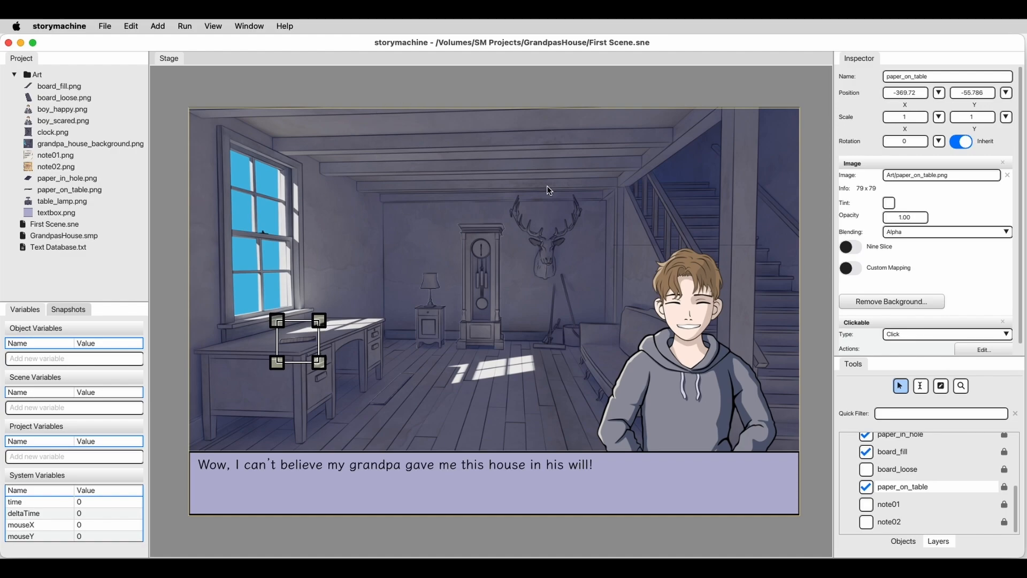
{"action": "left_click", "coordinate": [539, 86]}
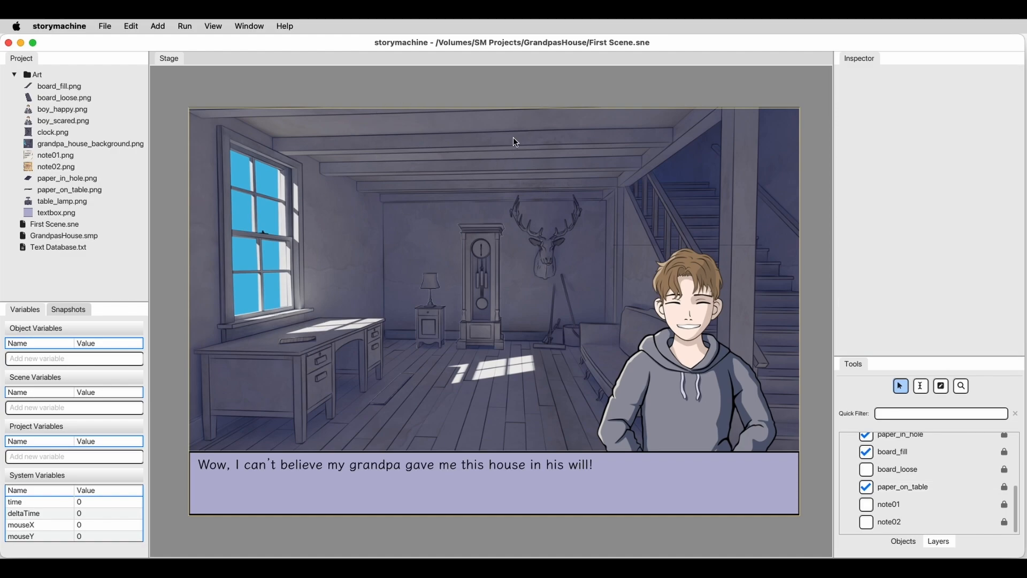
{"action": "left_click", "coordinate": [513, 137]}
{"action": "left_click", "coordinate": [886, 443]}
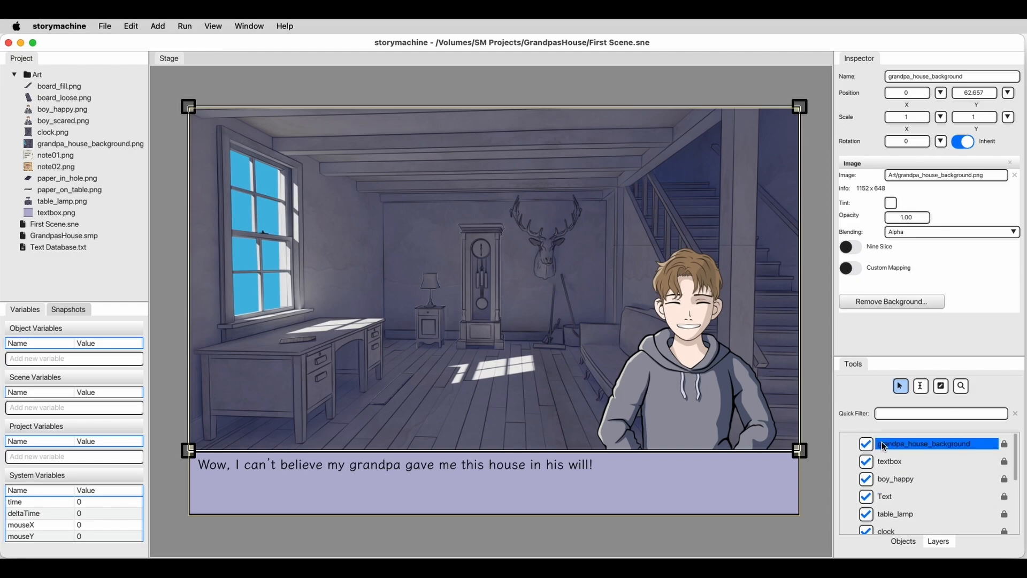
{"action": "left_click", "coordinate": [1005, 447]}
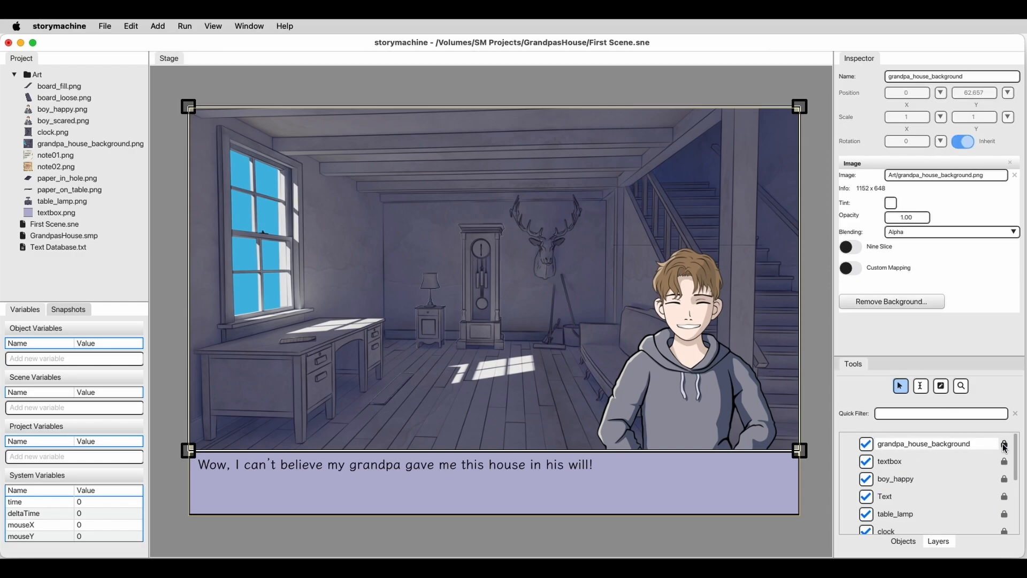
{"action": "left_click", "coordinate": [693, 491]}
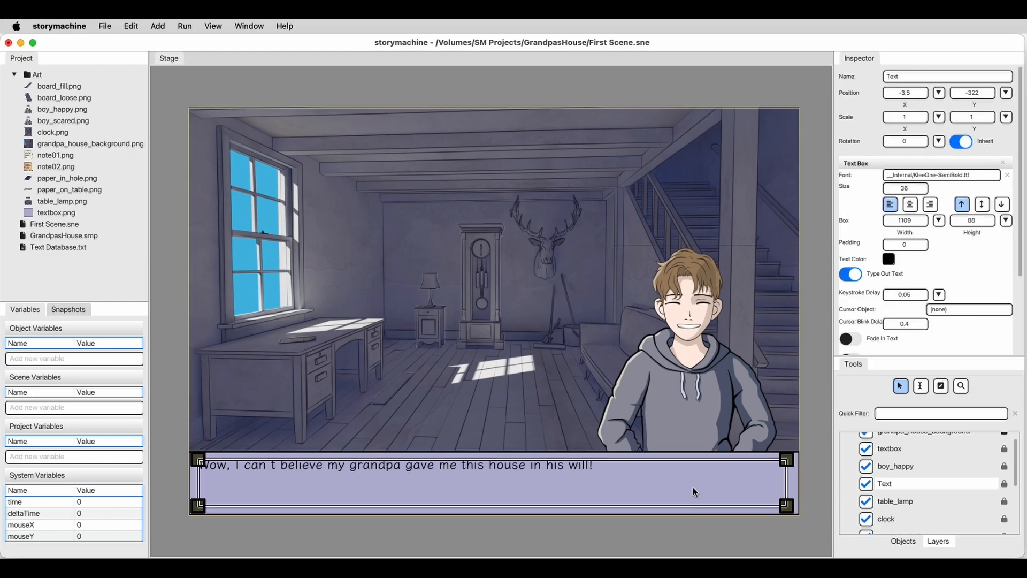
{"action": "left_click", "coordinate": [1004, 484]}
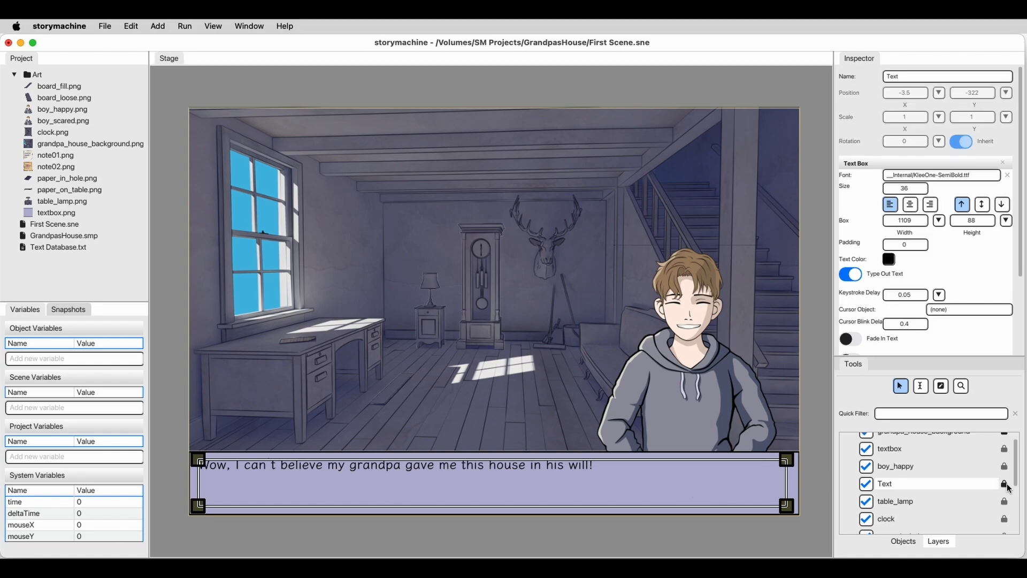
{"action": "left_click", "coordinate": [763, 512]}
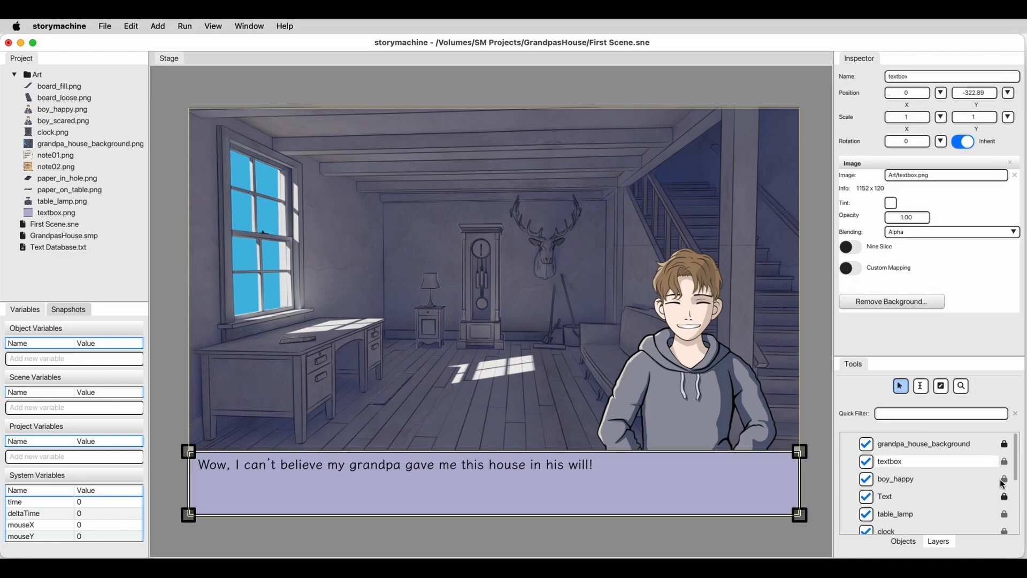
{"action": "left_click", "coordinate": [1004, 461]}
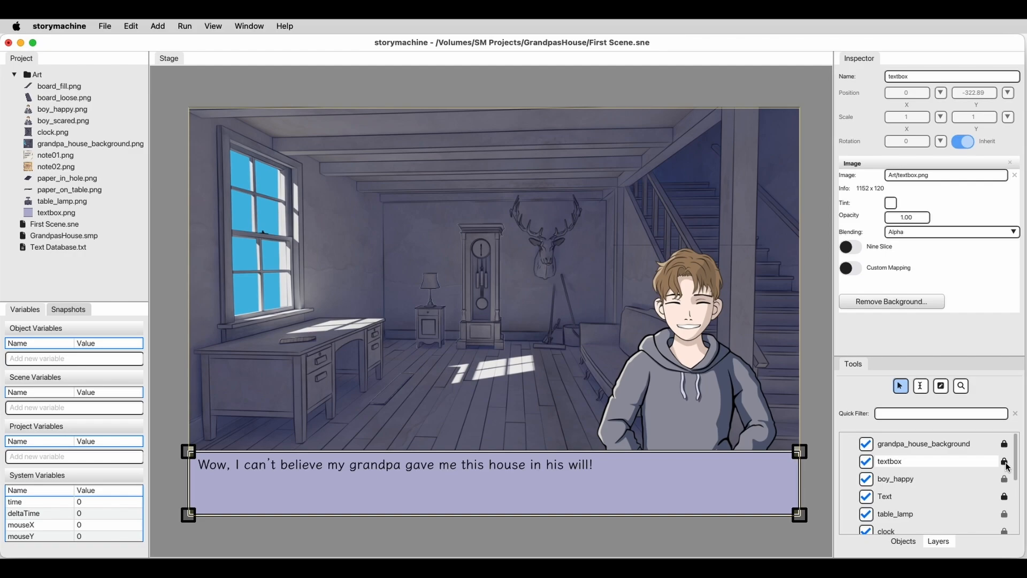
{"action": "left_click", "coordinate": [634, 124]}
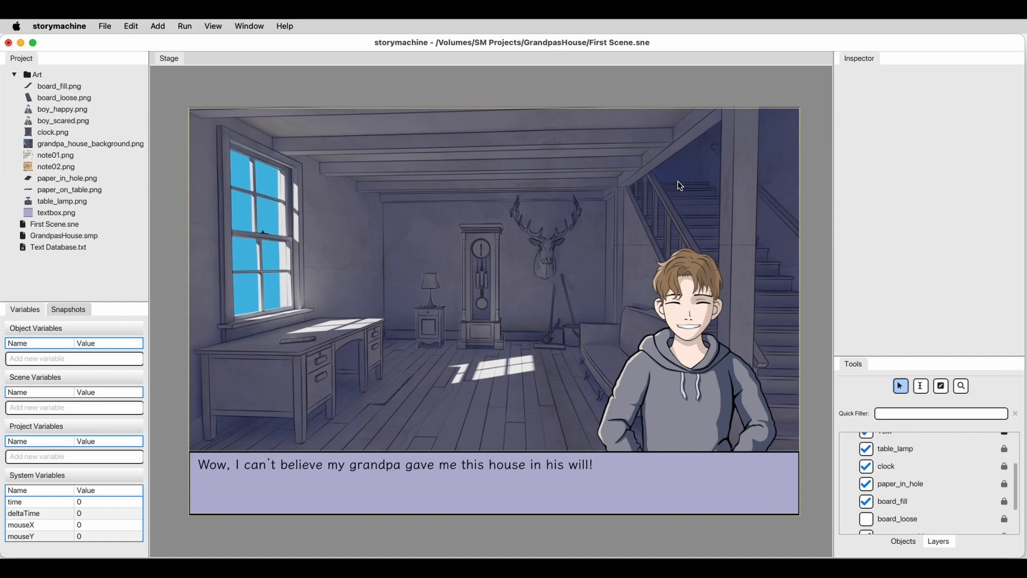
Step: Draw a closed polygon region on the stage around the mounted deer head and its antlers
{"action": "left_click", "coordinate": [942, 387]}
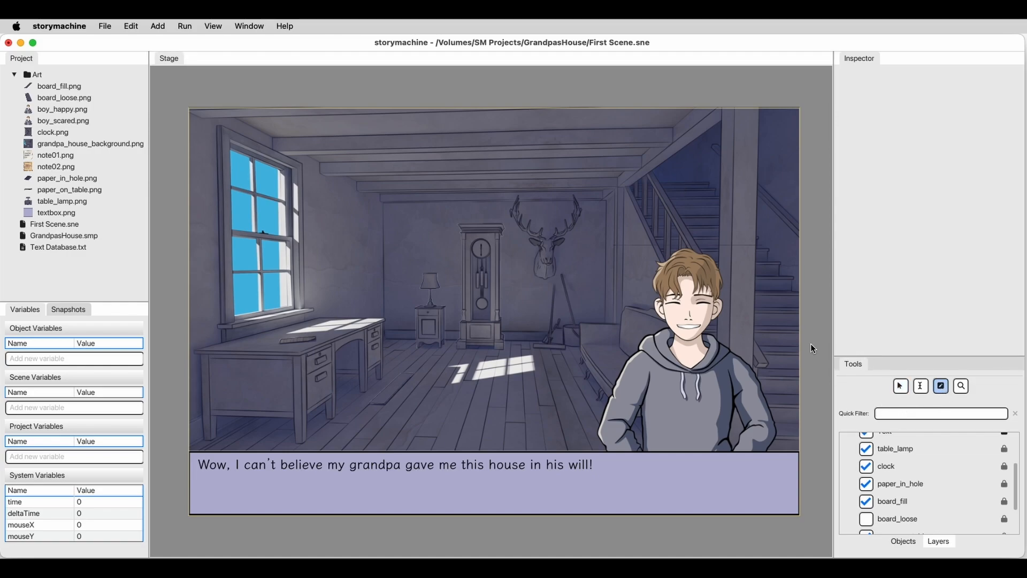
{"action": "left_click", "coordinate": [528, 276]}
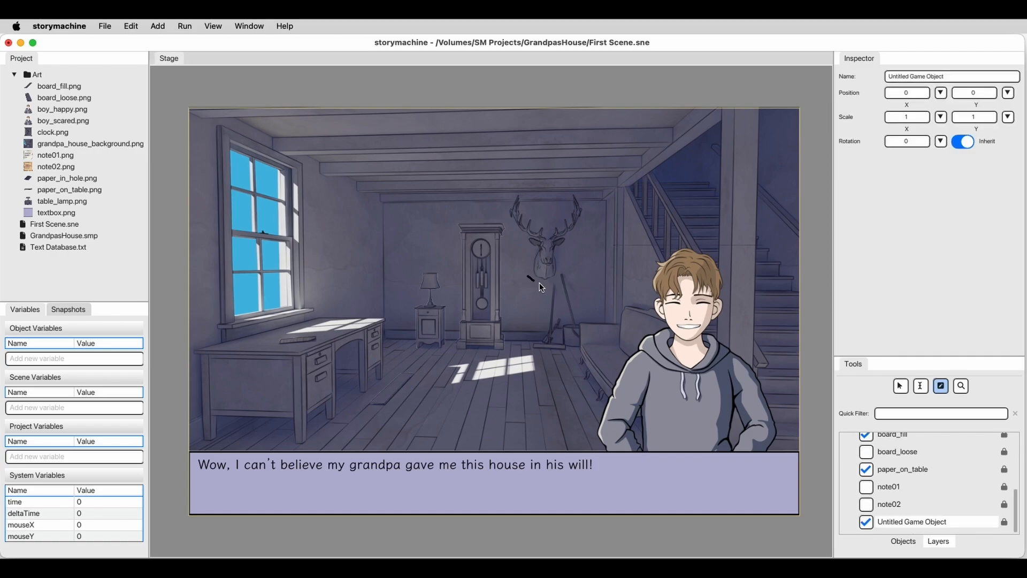
{"action": "left_click", "coordinate": [564, 271]}
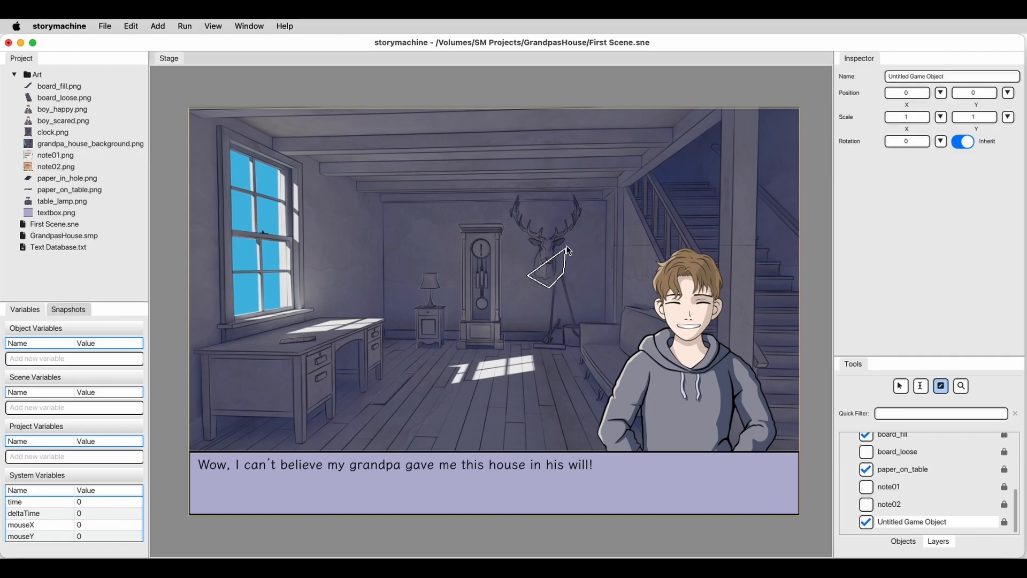
{"action": "left_click", "coordinate": [588, 193]}
{"action": "left_click", "coordinate": [564, 185]}
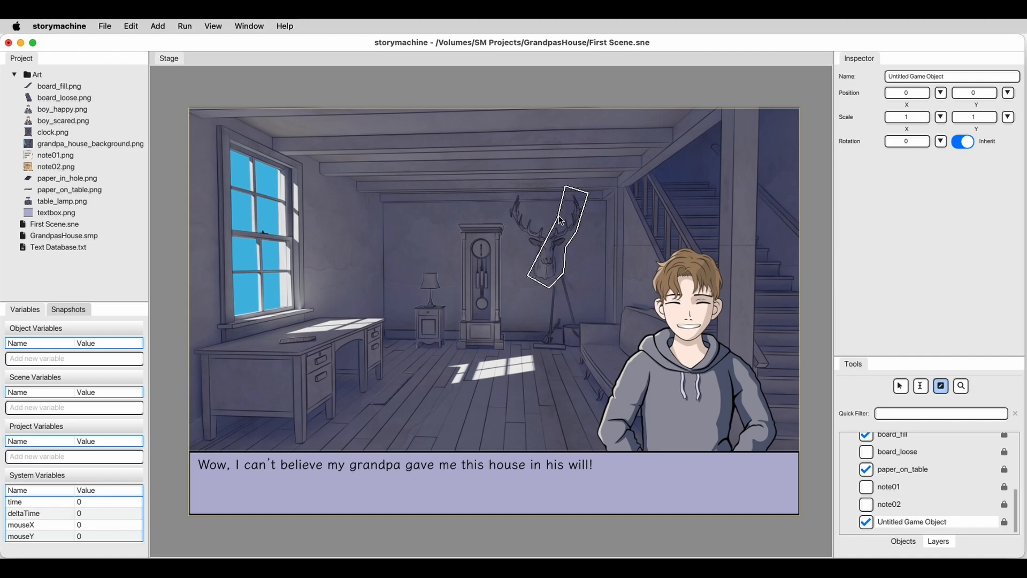
{"action": "left_click", "coordinate": [560, 217]}
{"action": "left_click", "coordinate": [542, 222]}
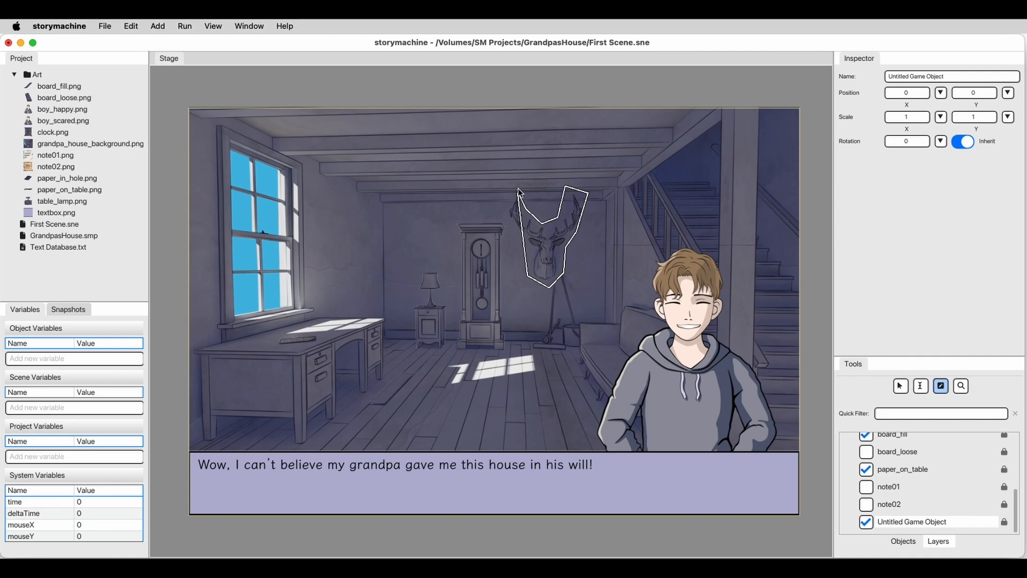
{"action": "left_click", "coordinate": [519, 187]}
{"action": "left_click", "coordinate": [504, 200]}
{"action": "left_click", "coordinate": [525, 239]}
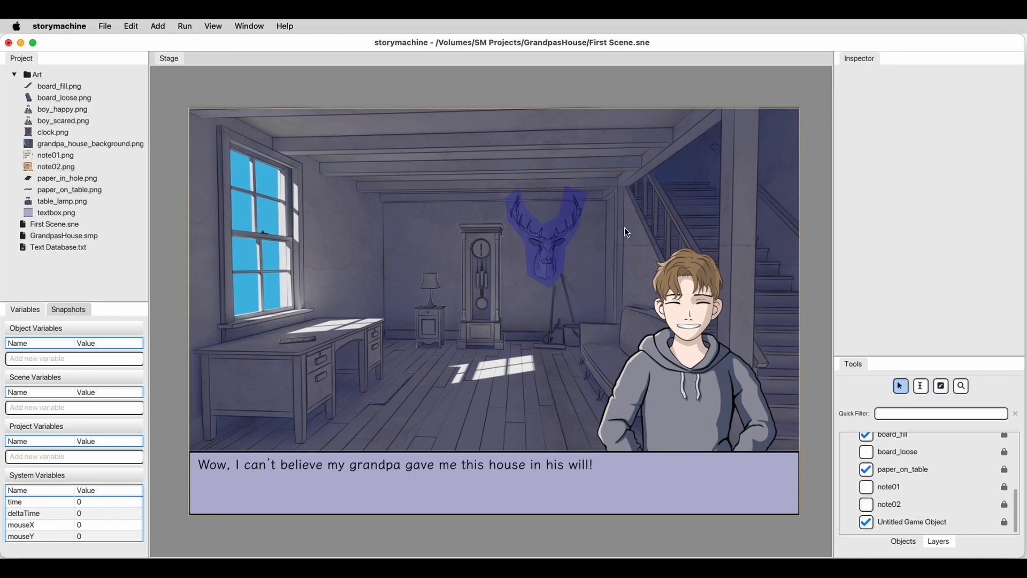
Step: Rename the new polygon object over the deer head to "Mounted Head"
{"action": "left_click", "coordinate": [551, 236]}
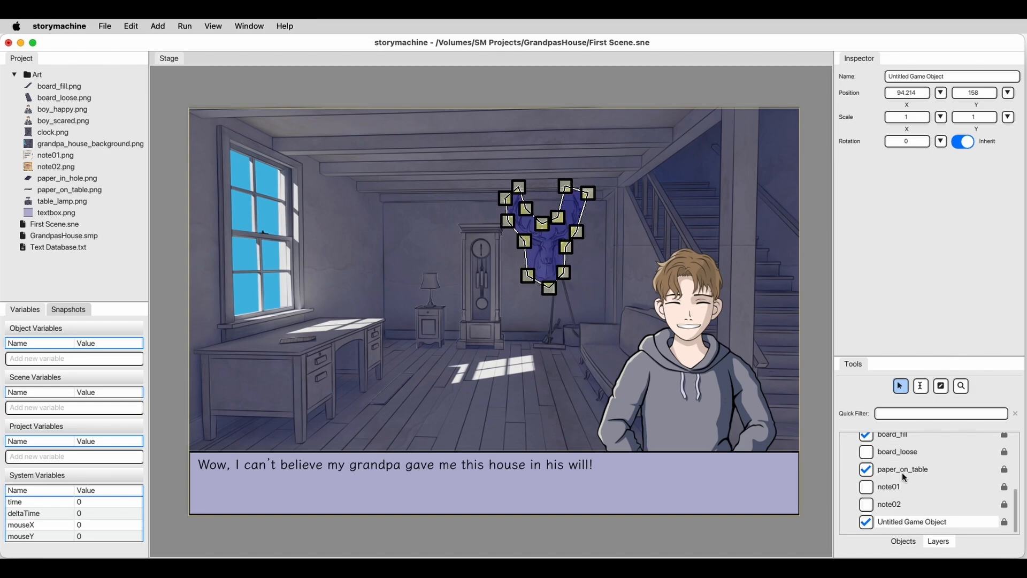
{"action": "triple_click", "coordinate": [936, 73]}
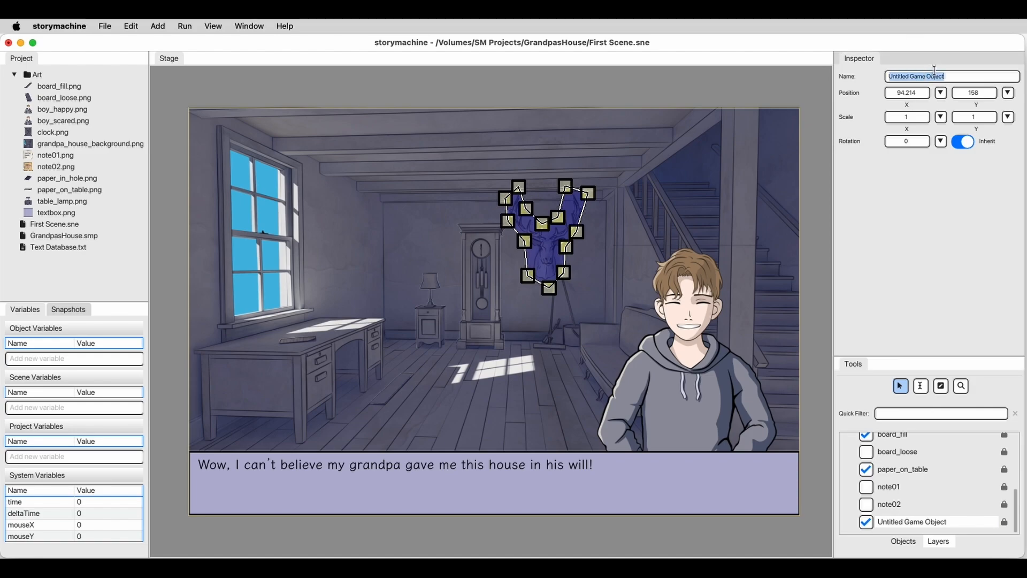
{"action": "type", "text": "Moun"}
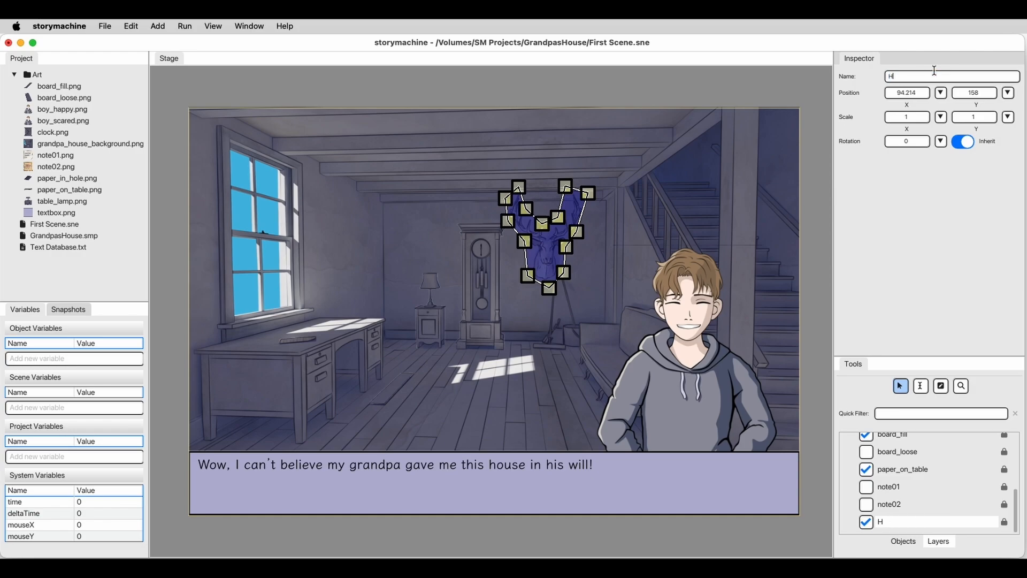
{"action": "type", "text": "ted Head"}
{"action": "left_click", "coordinate": [653, 198]}
{"action": "left_click", "coordinate": [575, 224]}
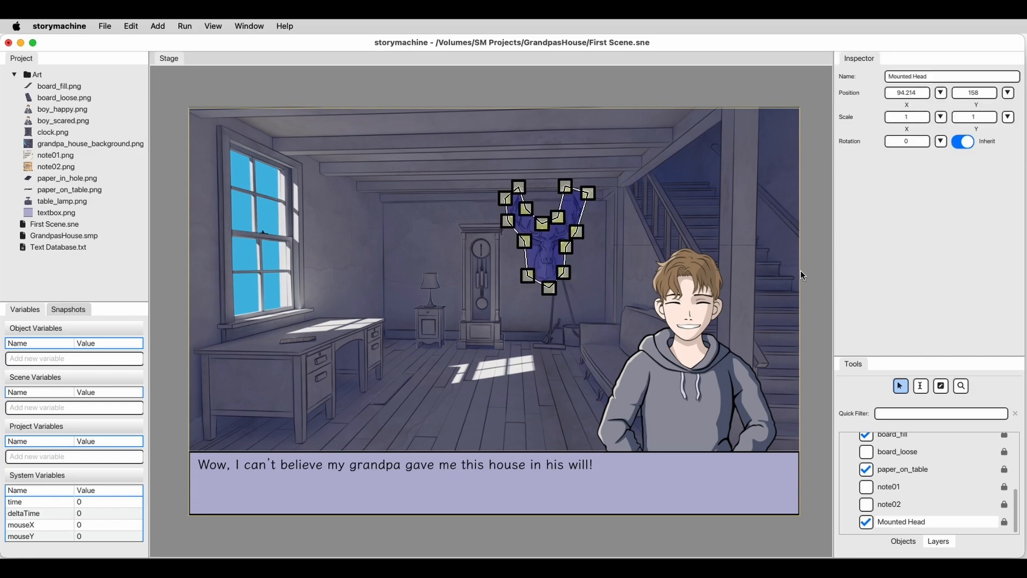
Step: Add a Clickable to Mounted Head and put a Set Text action in its action list
{"action": "left_click", "coordinate": [157, 26]}
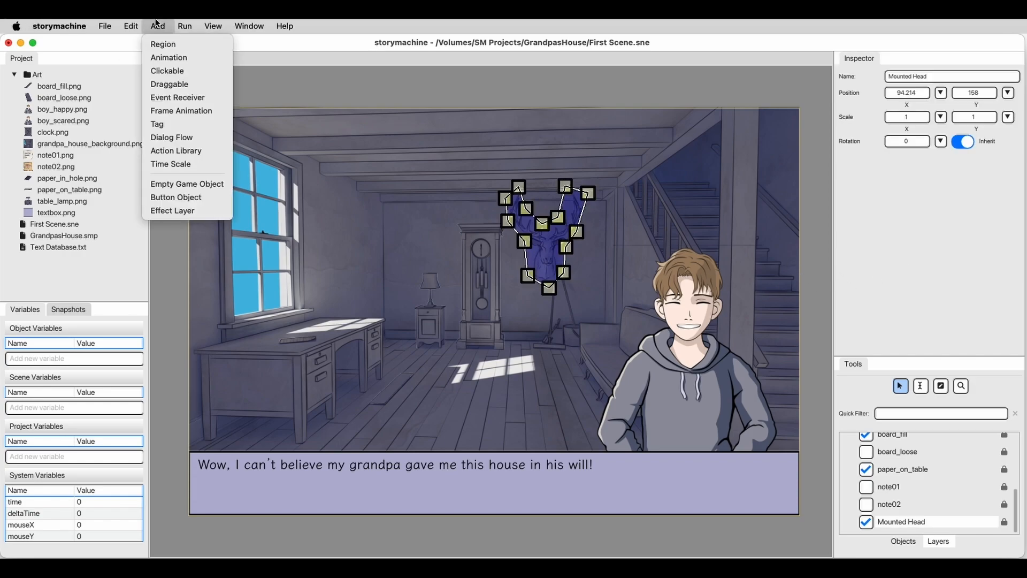
{"action": "left_click", "coordinate": [177, 71]}
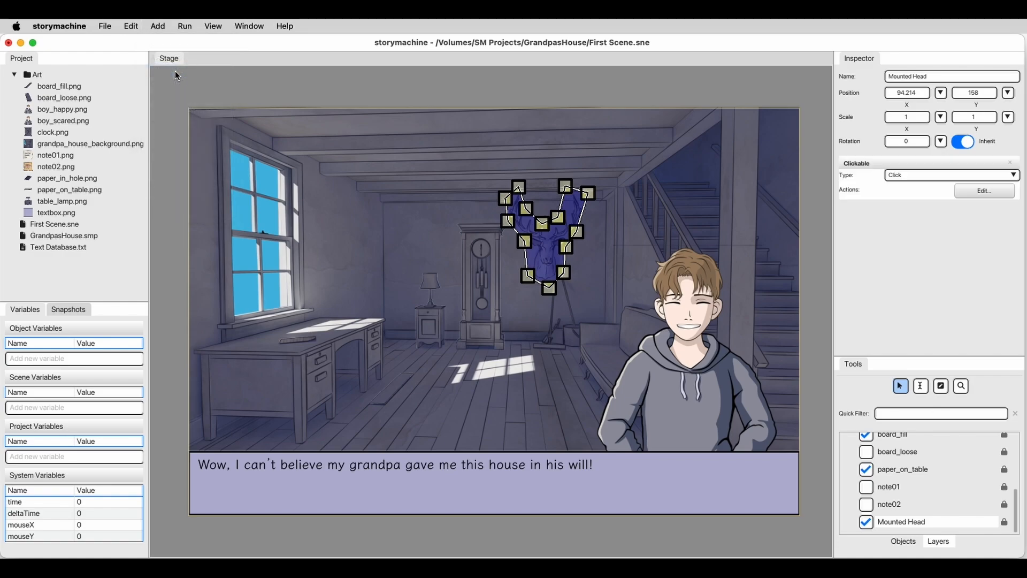
{"action": "left_click", "coordinate": [989, 191]}
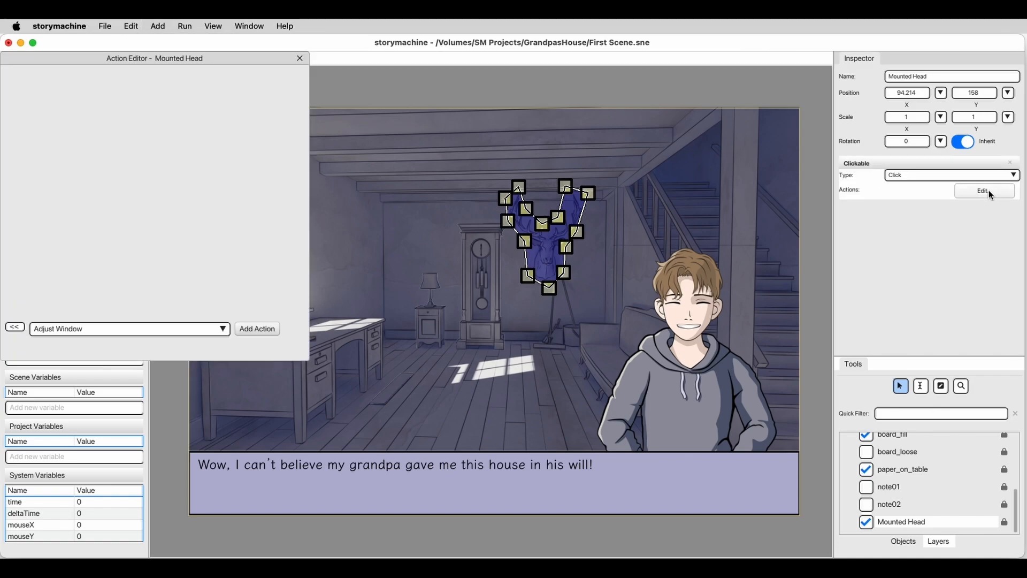
{"action": "left_click", "coordinate": [88, 328]}
{"action": "left_click", "coordinate": [95, 344]}
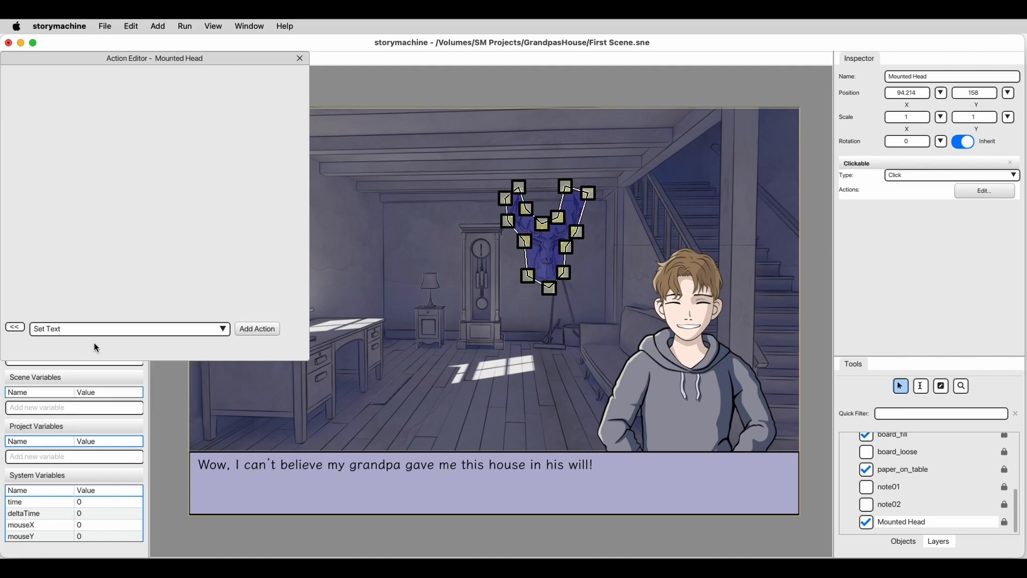
{"action": "left_click", "coordinate": [270, 330]}
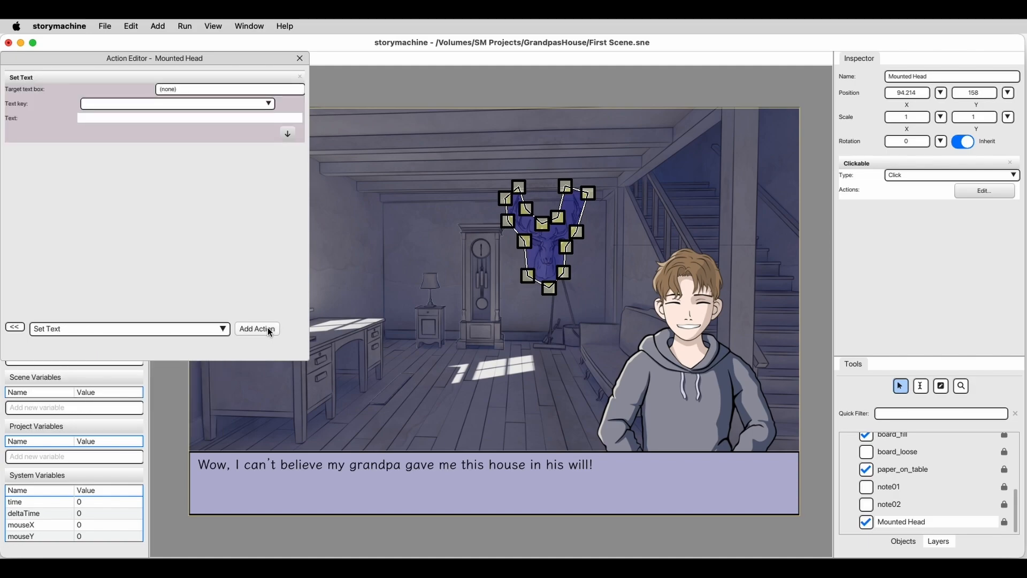
Step: Target the Text object with Mounted Head's Set Text action and check the available text keys
{"action": "scroll", "coordinate": [929, 500], "scroll_direction": "up", "scroll_amount": 3}
{"action": "left_click", "coordinate": [924, 497]}
{"action": "scroll", "coordinate": [920, 495], "scroll_direction": "up", "scroll_amount": 1}
{"action": "left_click", "coordinate": [900, 484]}
{"action": "left_click_drag", "start_coordinate": [897, 476], "coordinate": [897, 496]}
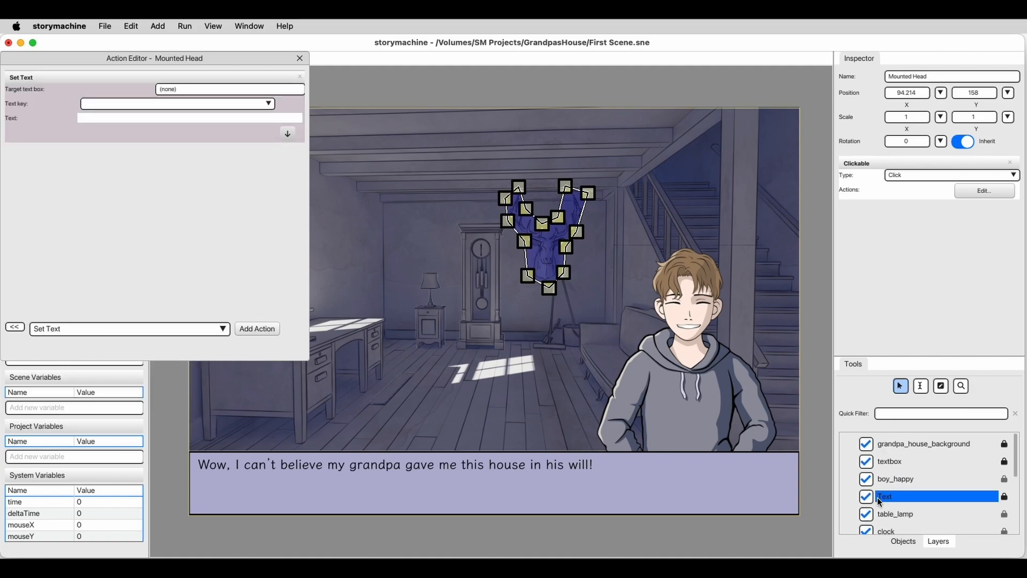
{"action": "left_click_drag", "start_coordinate": [803, 478], "coordinate": [204, 95]}
{"action": "left_click", "coordinate": [190, 104]}
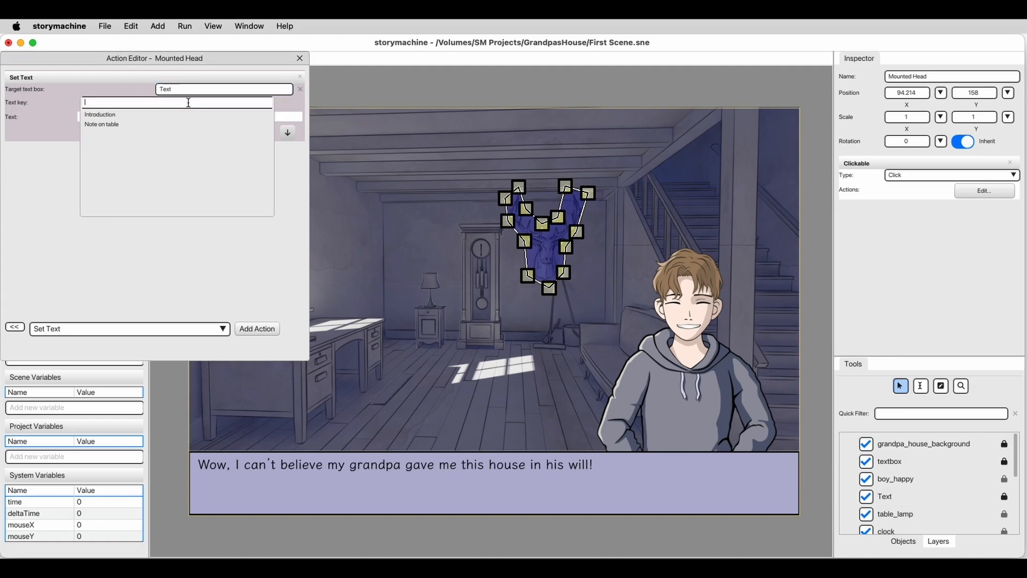
{"action": "left_click", "coordinate": [48, 169]}
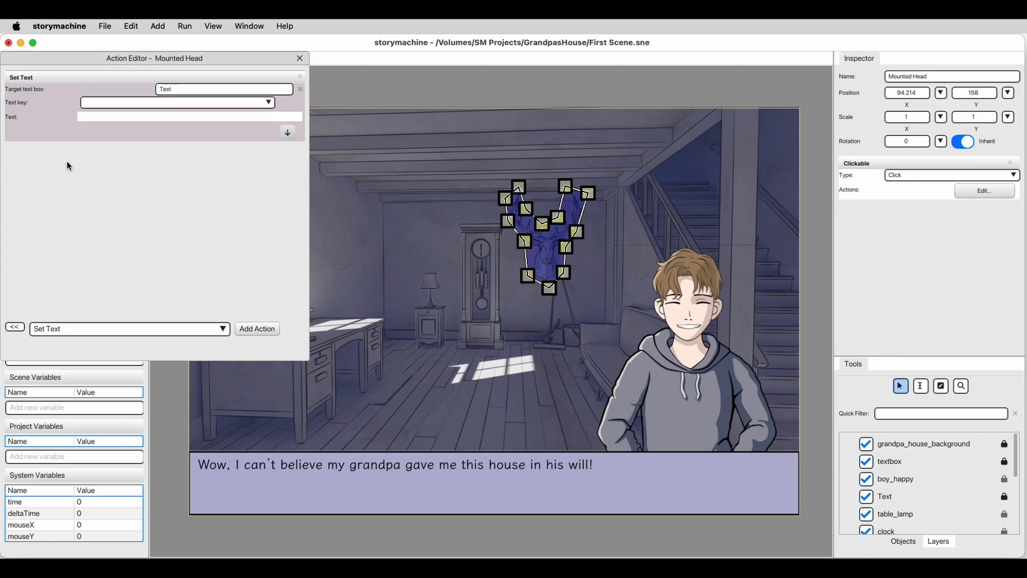
Step: Add a new key named "Mounted Head" to the text database
{"action": "left_click", "coordinate": [184, 25]}
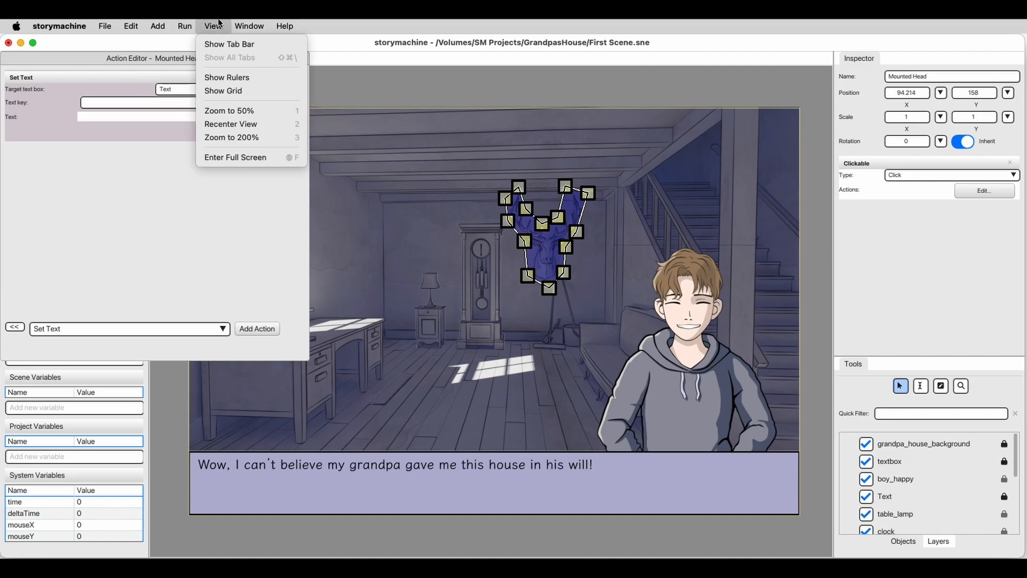
{"action": "mouse_move", "coordinate": [151, 32]}
{"action": "mouse_move", "coordinate": [250, 25]}
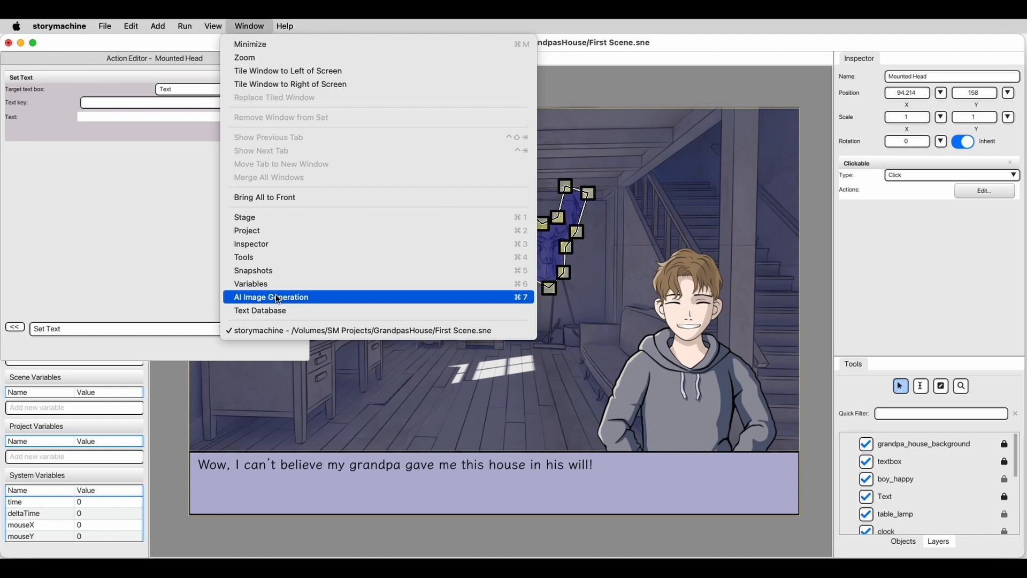
{"action": "left_click", "coordinate": [283, 310]}
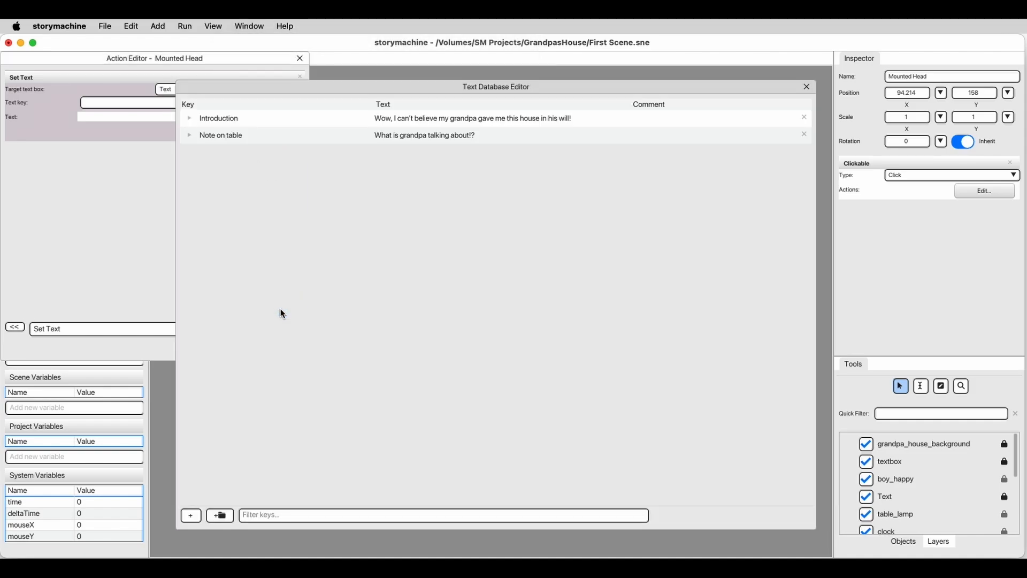
{"action": "left_click", "coordinate": [191, 516]}
{"action": "double_click", "coordinate": [222, 153]}
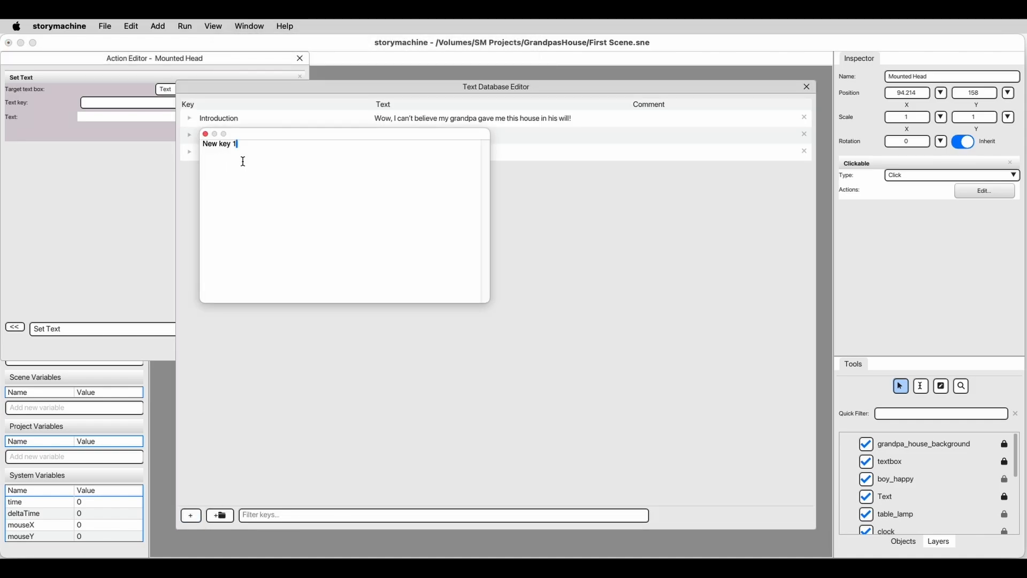
{"action": "left_click_drag", "start_coordinate": [243, 161], "coordinate": [178, 151]}
{"action": "type", "text": "Mounted Head"}
{"action": "left_click", "coordinate": [600, 145]}
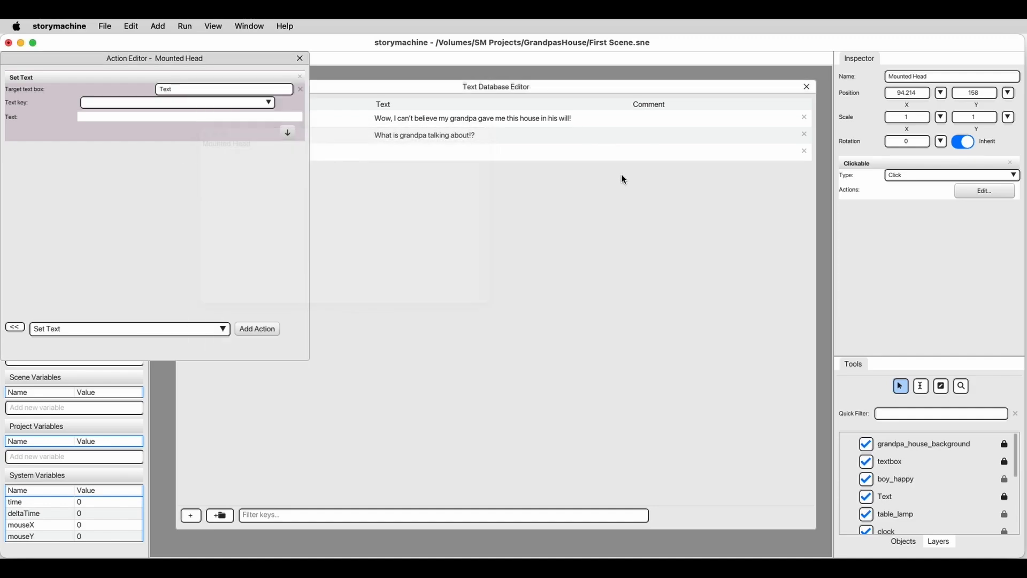
Step: Set the Mounted Head key's text to "I can't believe that grandpa killed and gutted this deer on his own!" and close the text database
{"action": "left_click", "coordinate": [436, 151]}
{"action": "left_click", "coordinate": [433, 152]}
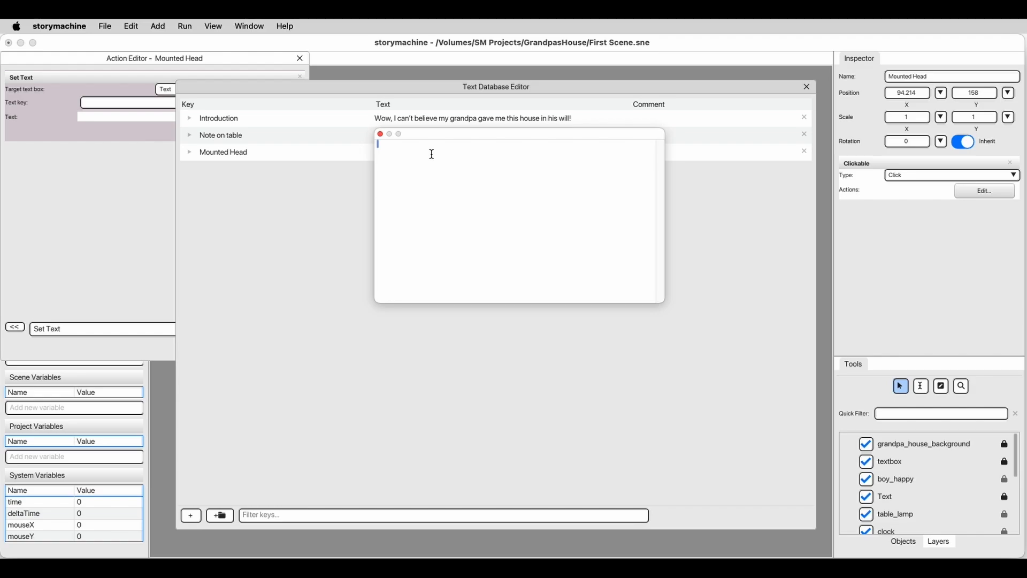
{"action": "type", "text": "I can't believe that grandpa killed and gutt"}
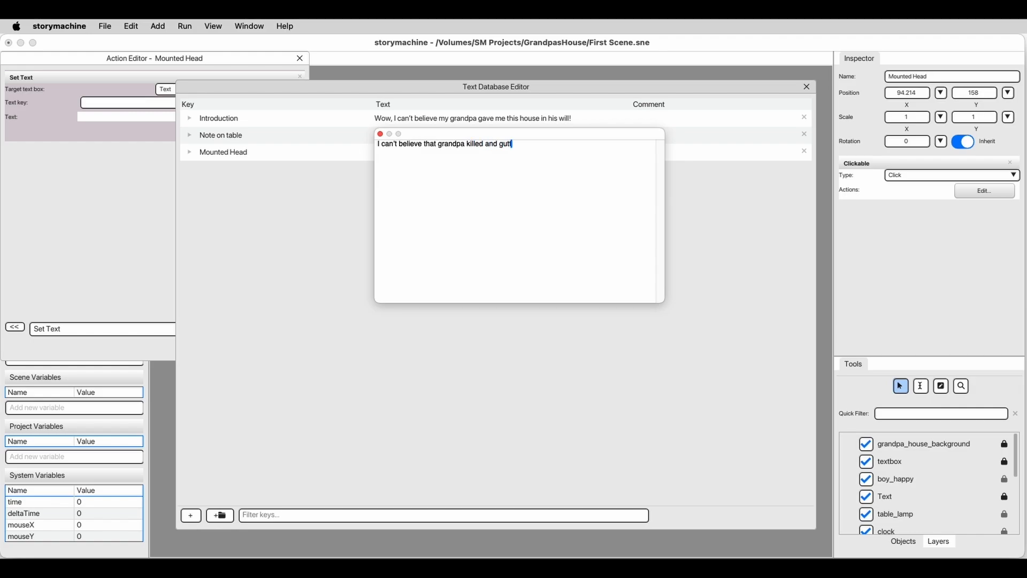
{"action": "type", "text": "ed this deer on his own!"}
{"action": "left_click", "coordinate": [426, 344]}
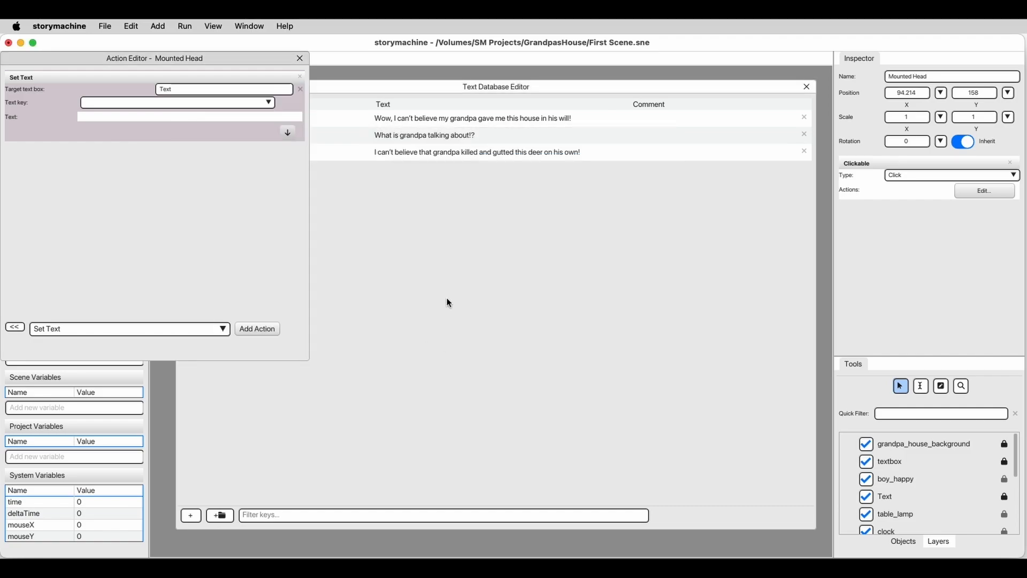
{"action": "left_click", "coordinate": [807, 87]}
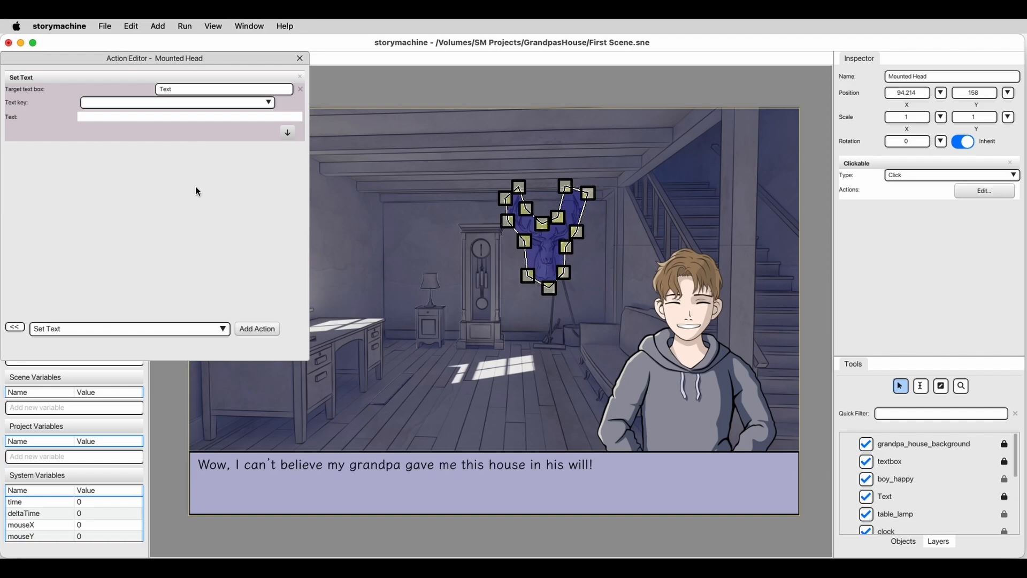
Step: Assign the Mounted Head text key to the Set Text action and close the action editor
{"action": "left_click", "coordinate": [222, 102]}
{"action": "left_click", "coordinate": [186, 133]}
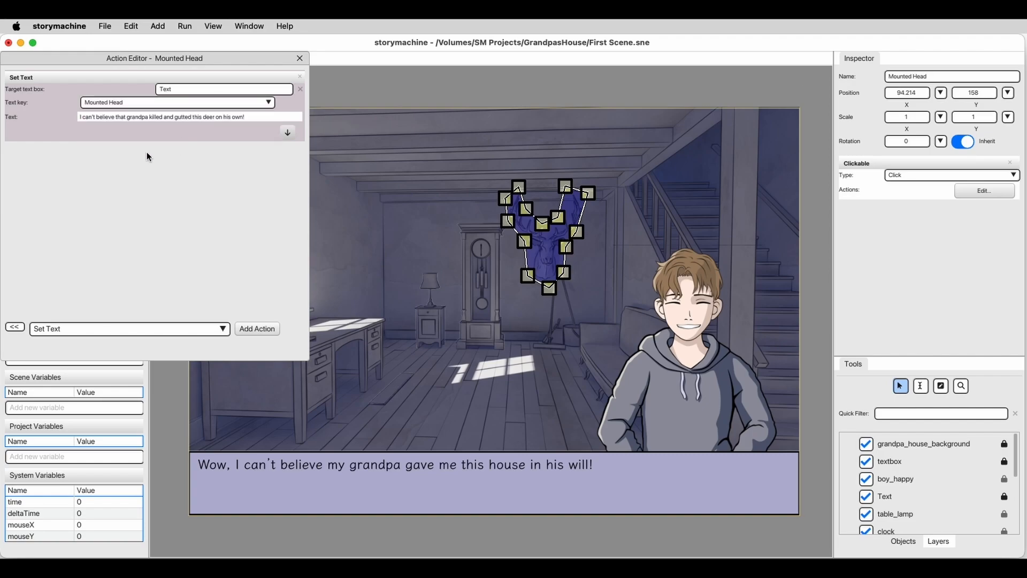
{"action": "left_click", "coordinate": [300, 56]}
Step: Play the scene, test the mounted deer head's clickable, and stop playback
{"action": "left_click", "coordinate": [185, 26]}
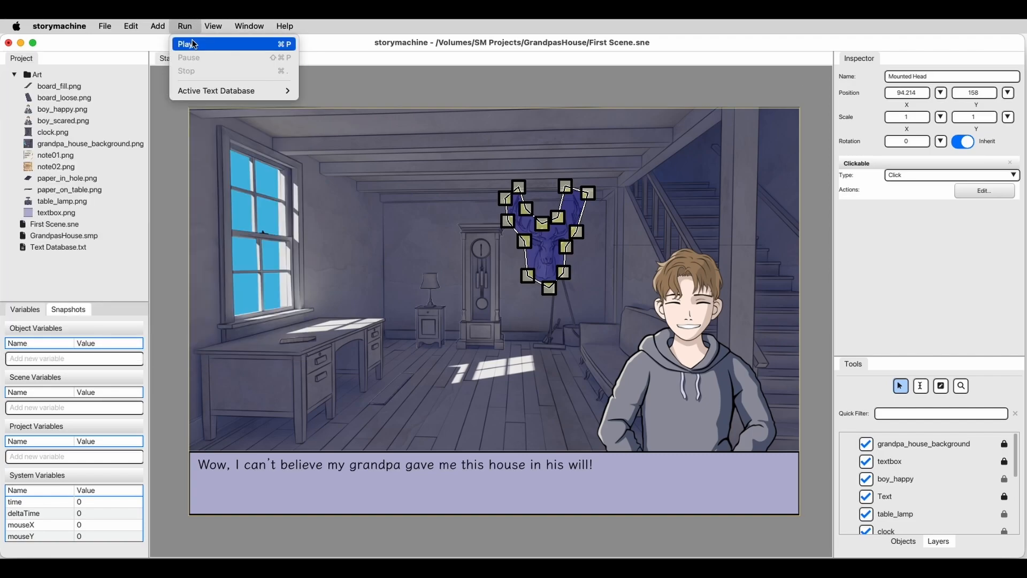
{"action": "left_click", "coordinate": [193, 44]}
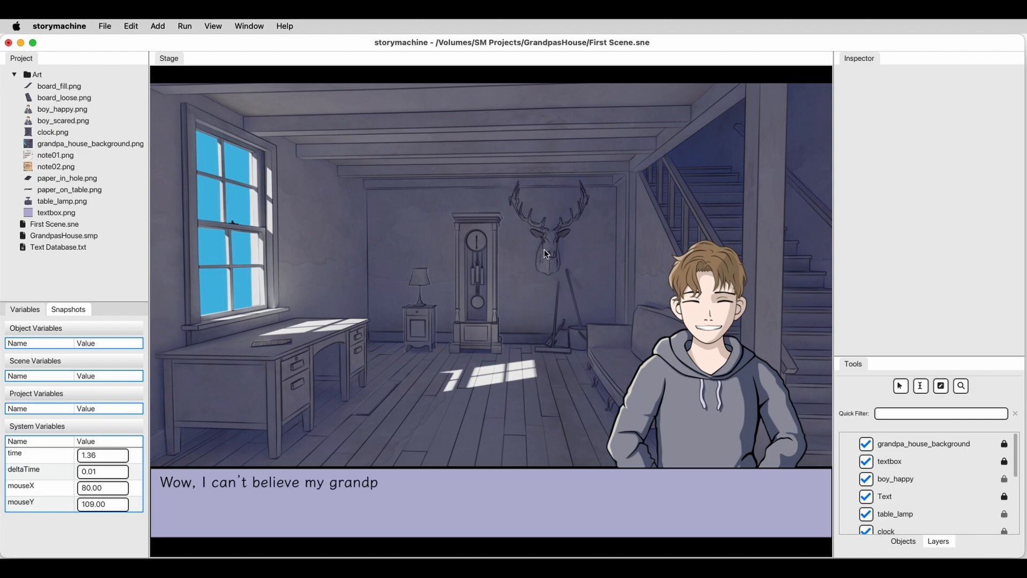
{"action": "left_click", "coordinate": [550, 252]}
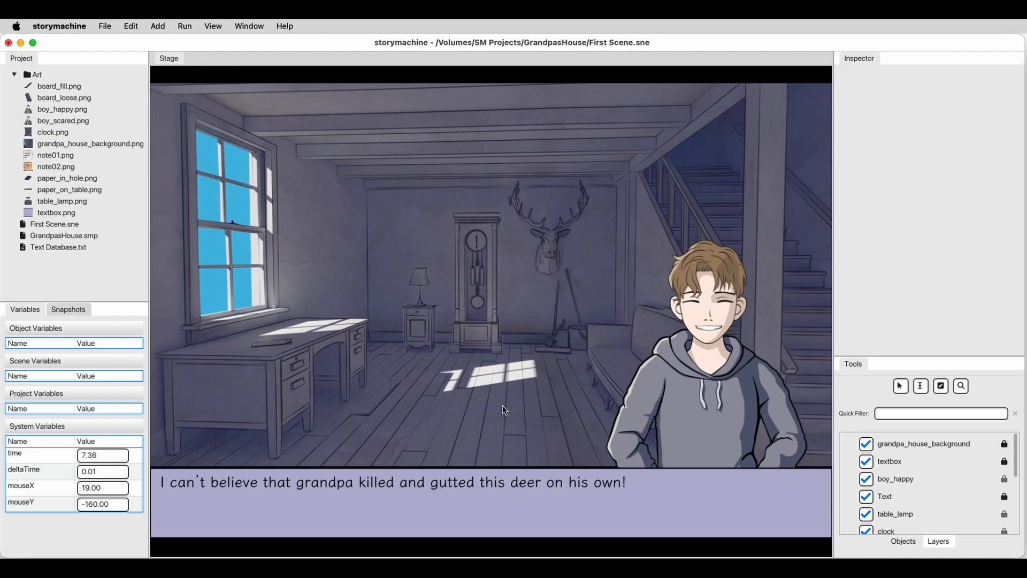
{"action": "key", "text": "super+period"}
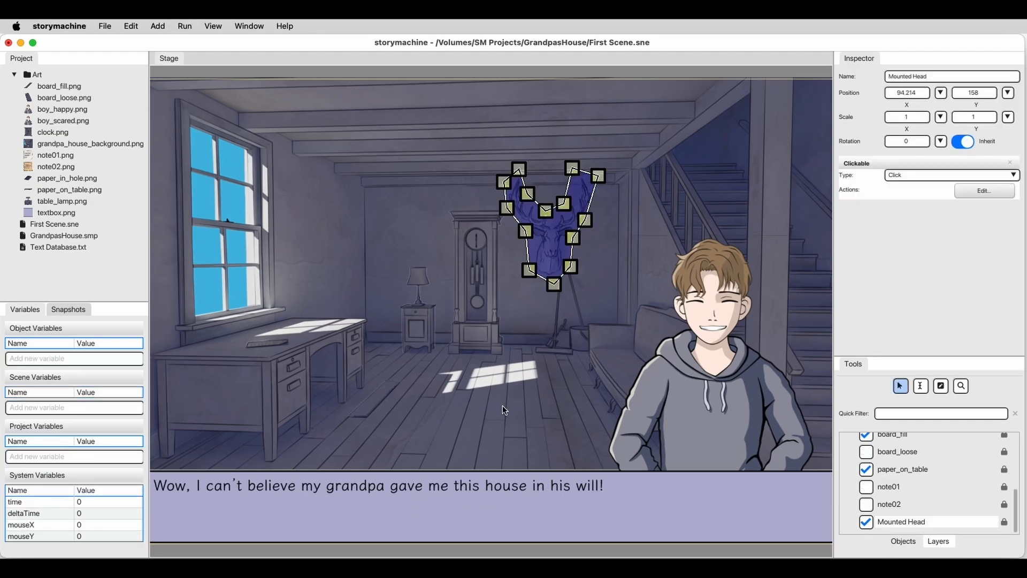